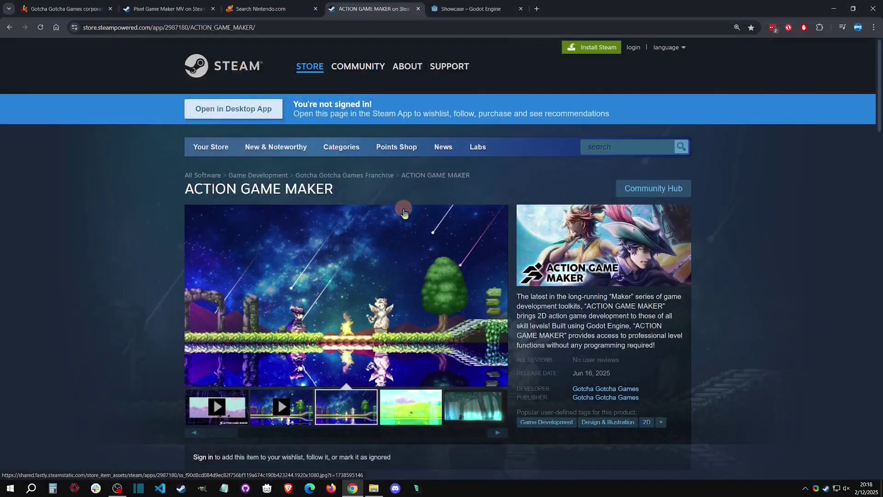
View the green field, dungeon and node-graph screenshots, then switch to the Gotcha Gotcha Games site
{"action": "left_click", "coordinate": [410, 416]}
{"action": "left_click", "coordinate": [474, 405]}
{"action": "left_click", "coordinate": [497, 433]}
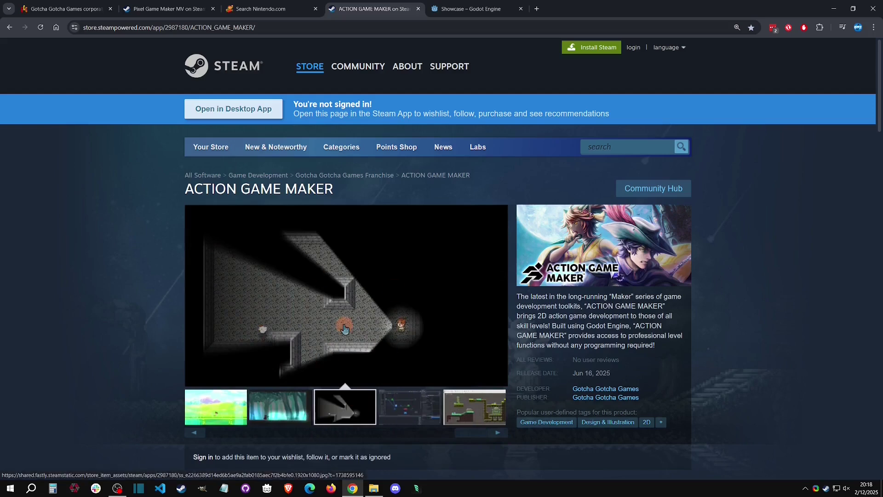
{"action": "left_click", "coordinate": [409, 416]}
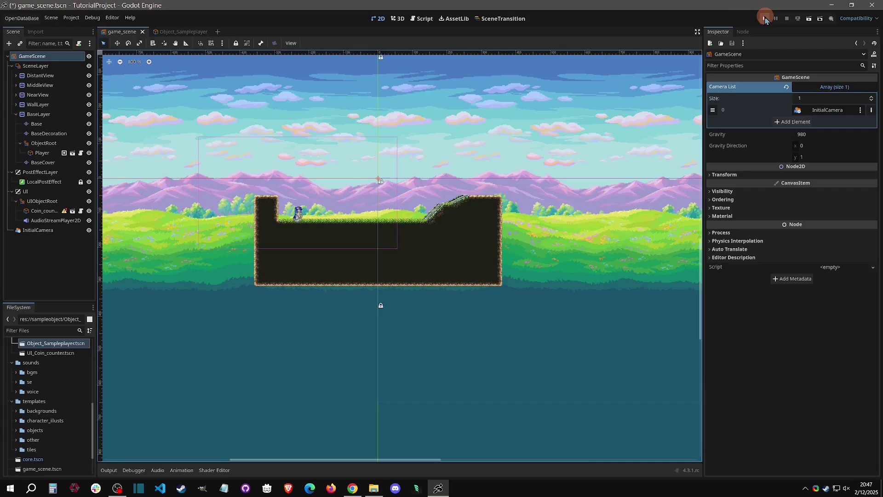
{"action": "left_click", "coordinate": [765, 20]}
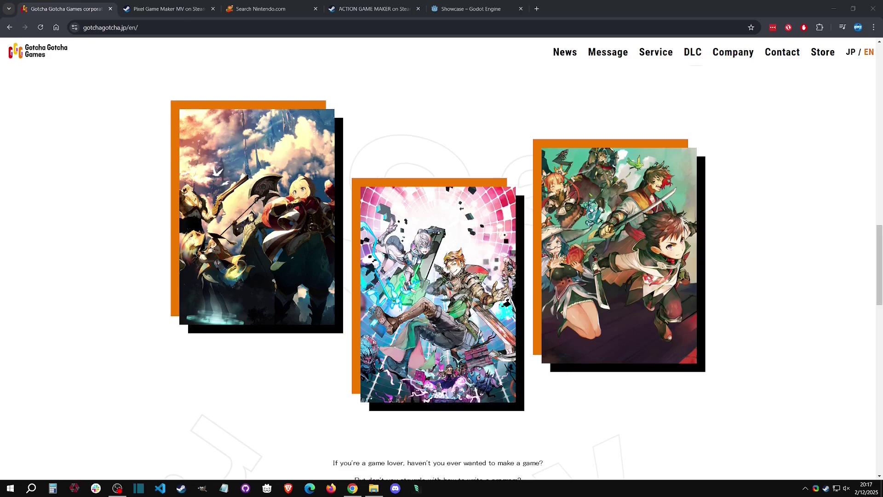
Page through Pixel Game Maker MV screenshots, from tile-map editor to node graph, then view Nintendo results
{"action": "left_click", "coordinate": [168, 10]}
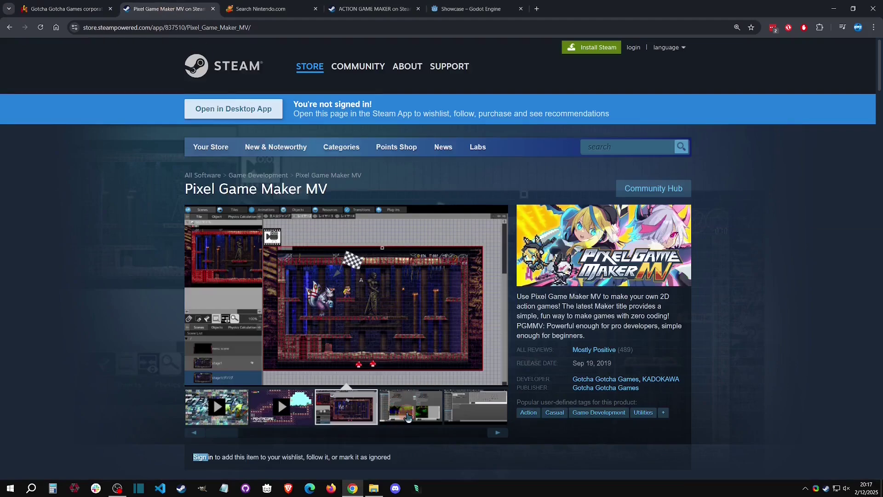
{"action": "left_click", "coordinate": [412, 411]}
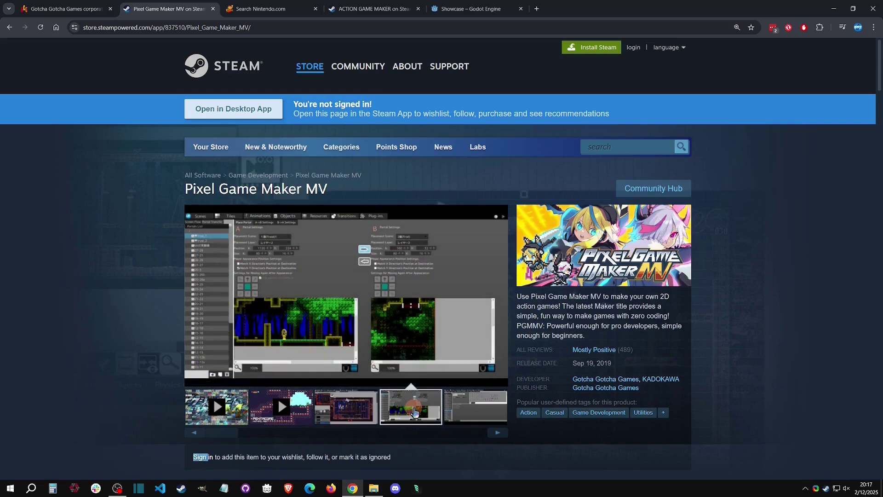
{"action": "left_click", "coordinate": [498, 433]}
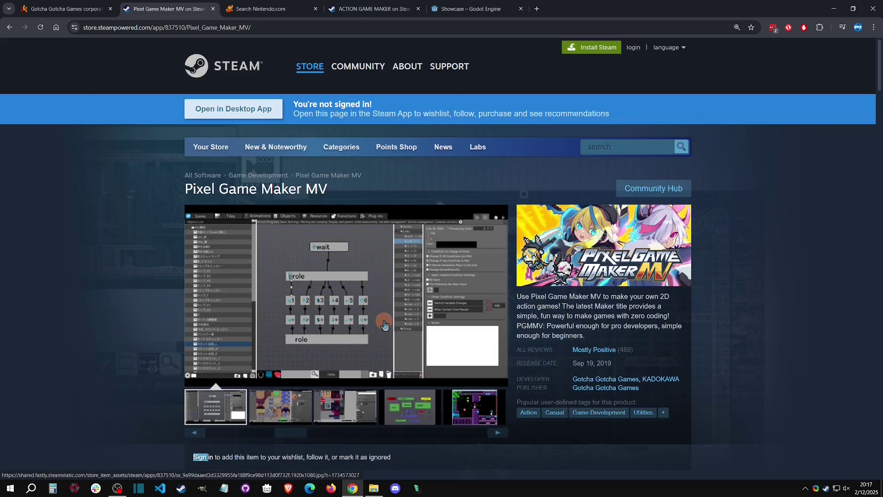
{"action": "left_click", "coordinate": [289, 406]}
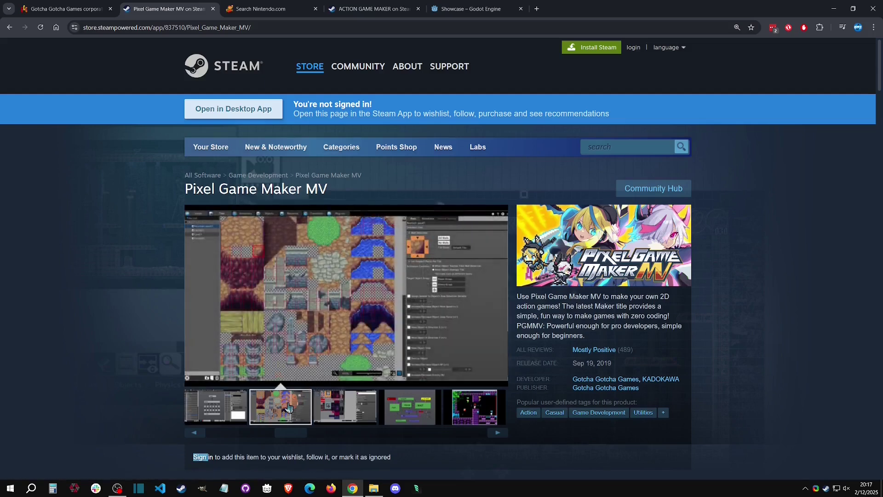
{"action": "left_click", "coordinate": [349, 408]}
{"action": "left_click", "coordinate": [409, 408]}
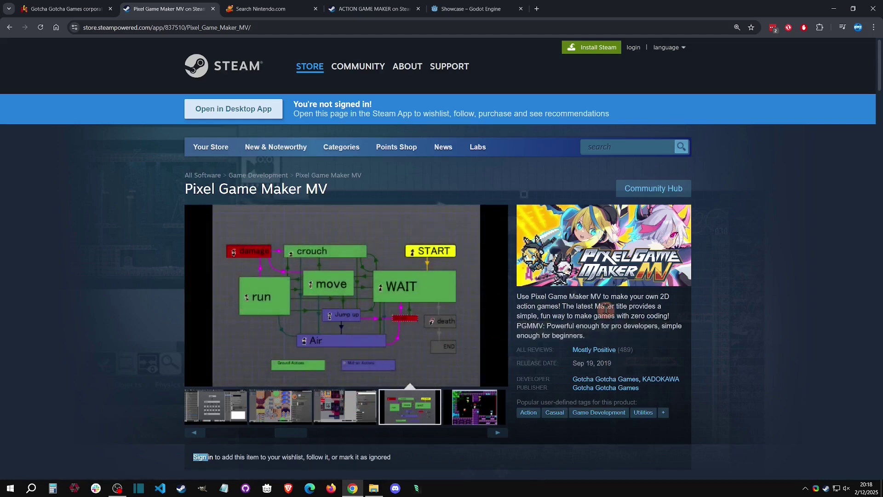
{"action": "left_click", "coordinate": [260, 9]}
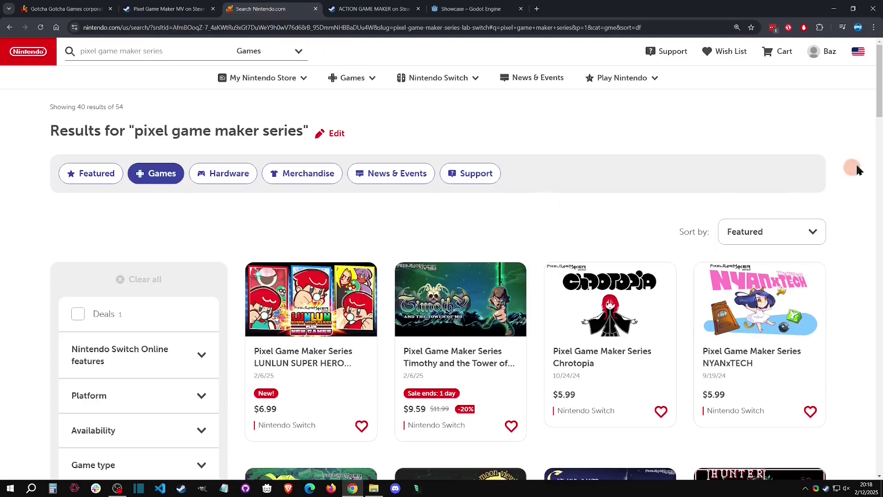
Scroll the Pixel Game Maker Series results, then return to the ACTION GAME MAKER Steam page
{"action": "left_click_drag", "start_coordinate": [876, 83], "coordinate": [880, 51]}
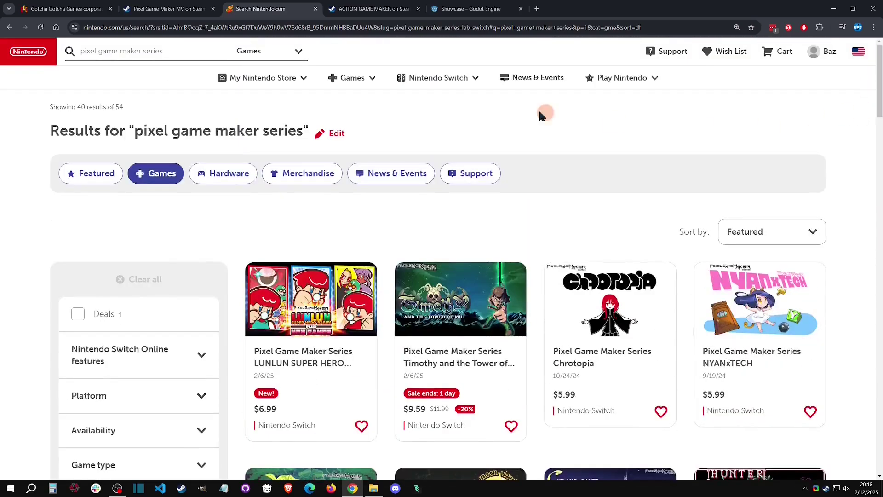
{"action": "left_click", "coordinate": [371, 11]}
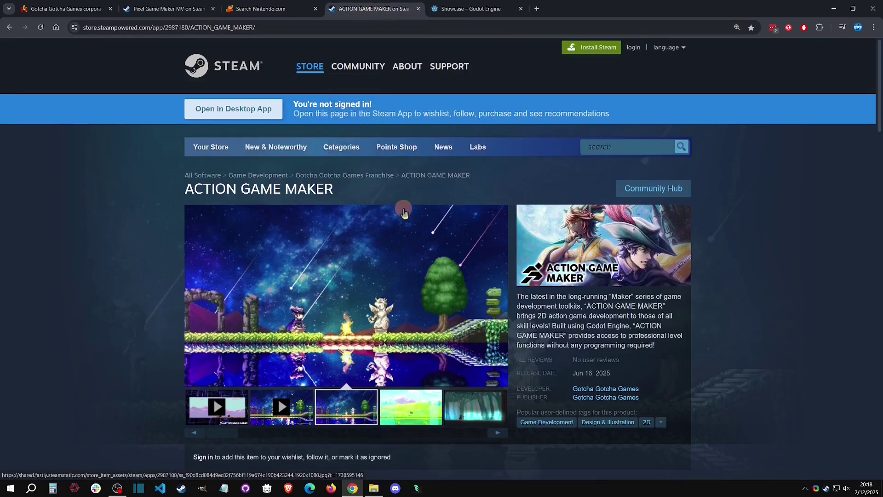
View the green field, forest, dark room and node-editor screenshots, then switch to the Godot showcase
{"action": "left_click", "coordinate": [410, 416]}
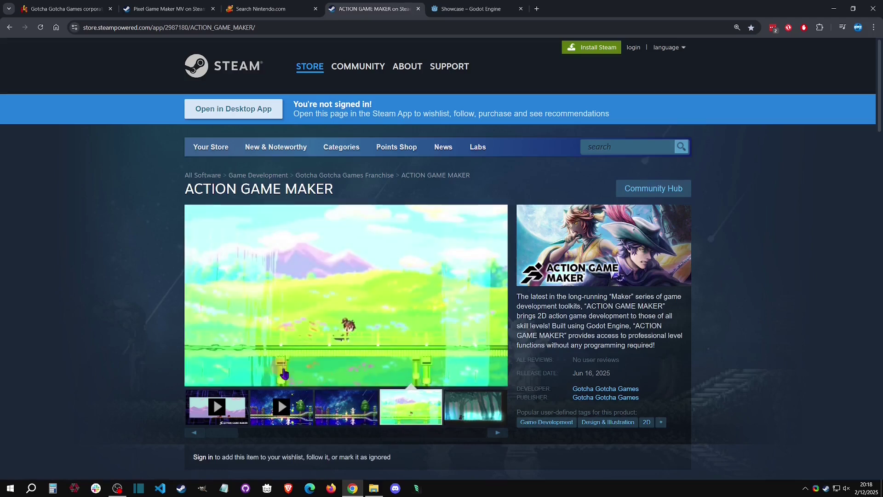
{"action": "left_click", "coordinate": [474, 401]}
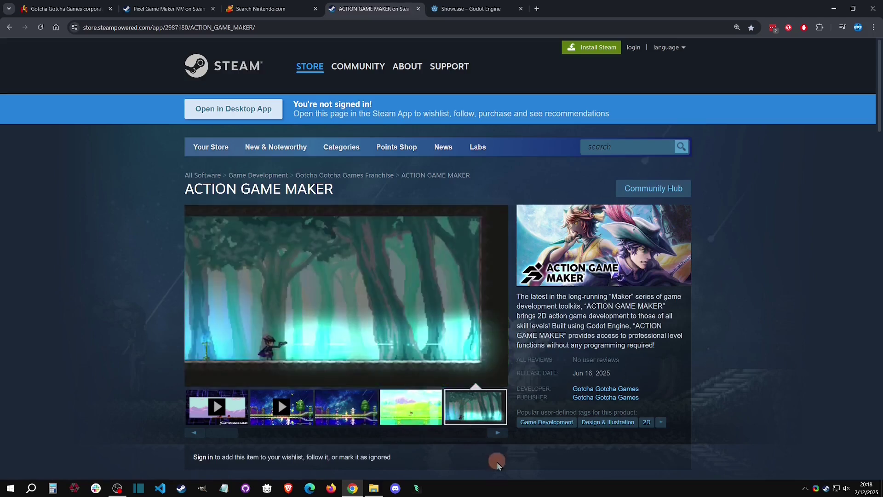
{"action": "left_click", "coordinate": [497, 433]}
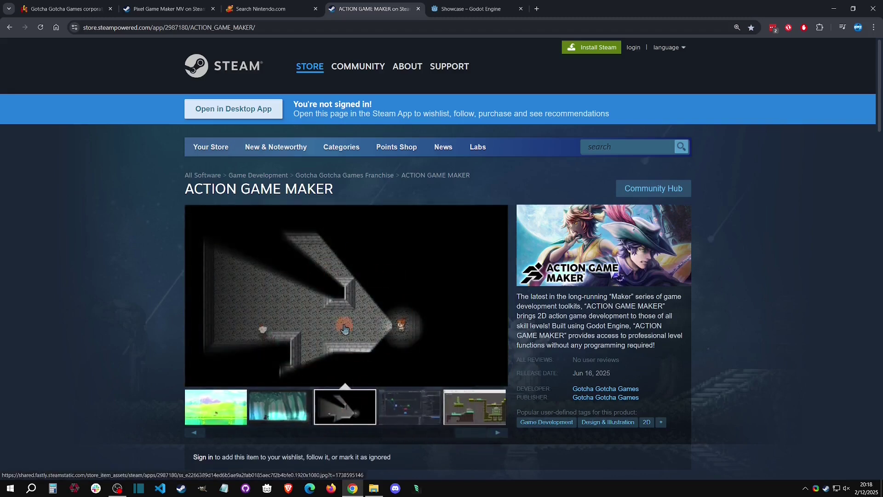
{"action": "left_click", "coordinate": [407, 414]}
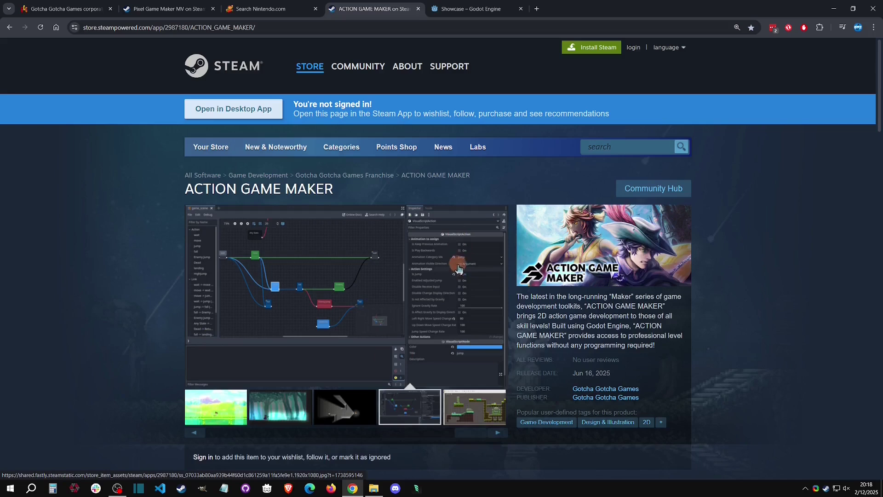
{"action": "left_click", "coordinate": [458, 10]}
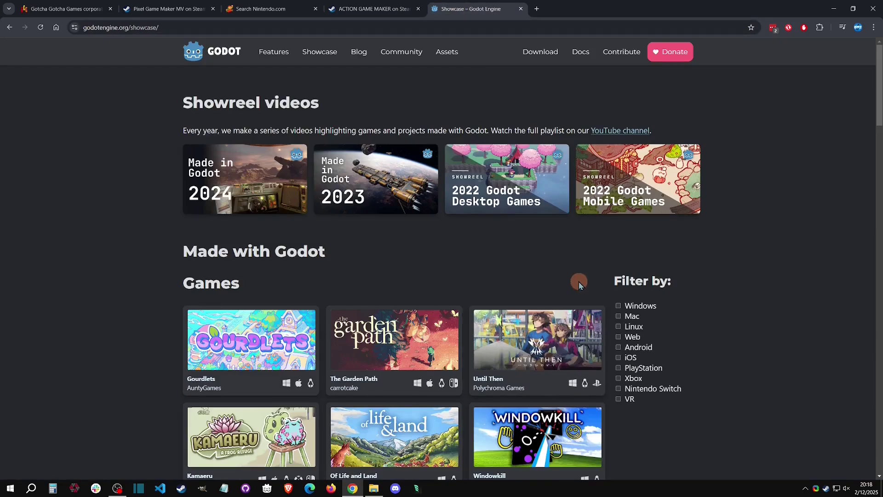
Scroll down through the Made with Godot games, then return to the ACTION GAME MAKER Steam tab
{"action": "left_click_drag", "start_coordinate": [879, 99], "coordinate": [880, 274]}
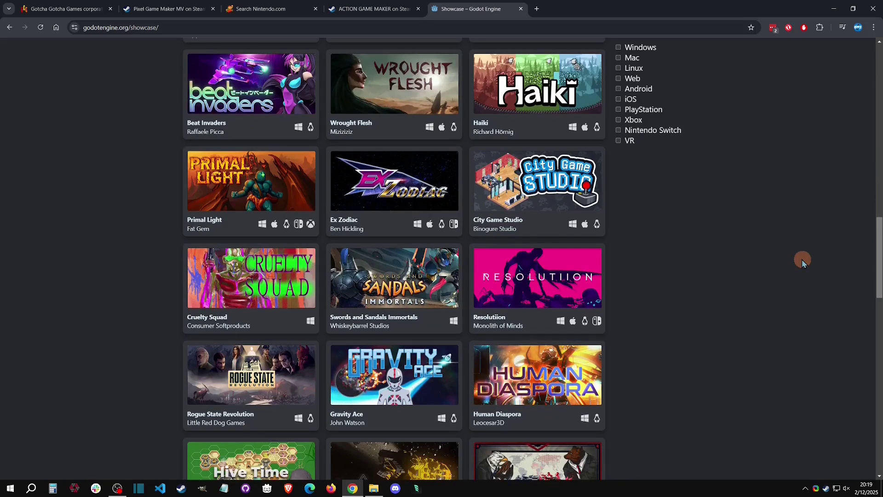
{"action": "left_click", "coordinate": [374, 8]}
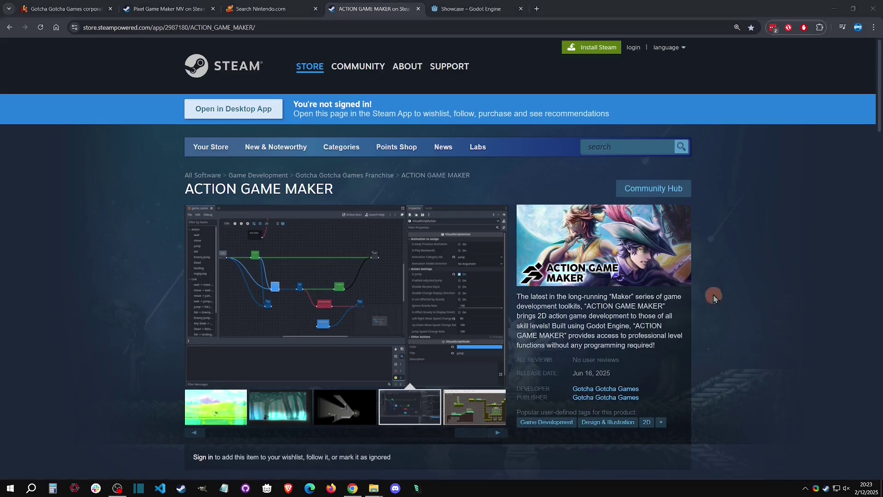
Minimize Chrome and launch ACTION GAME MAKER, getting past the tutorial prompts to project creation
{"action": "left_click", "coordinate": [831, 7]}
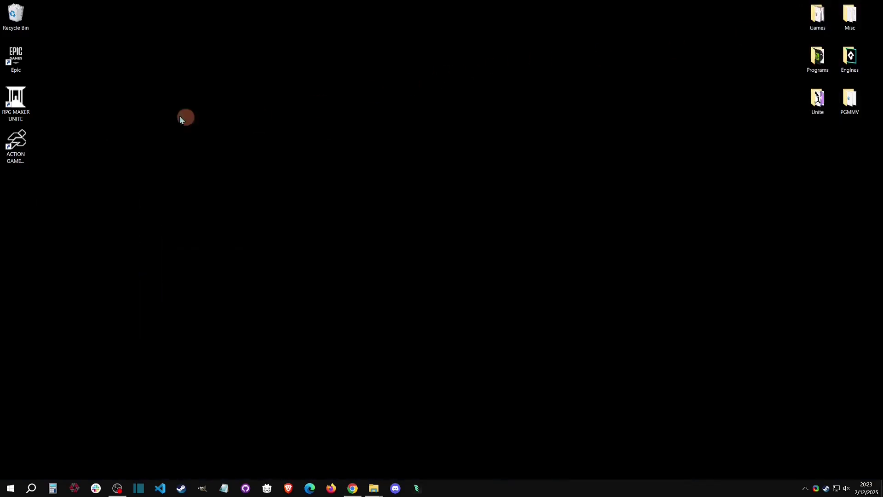
{"action": "double_click", "coordinate": [17, 147]}
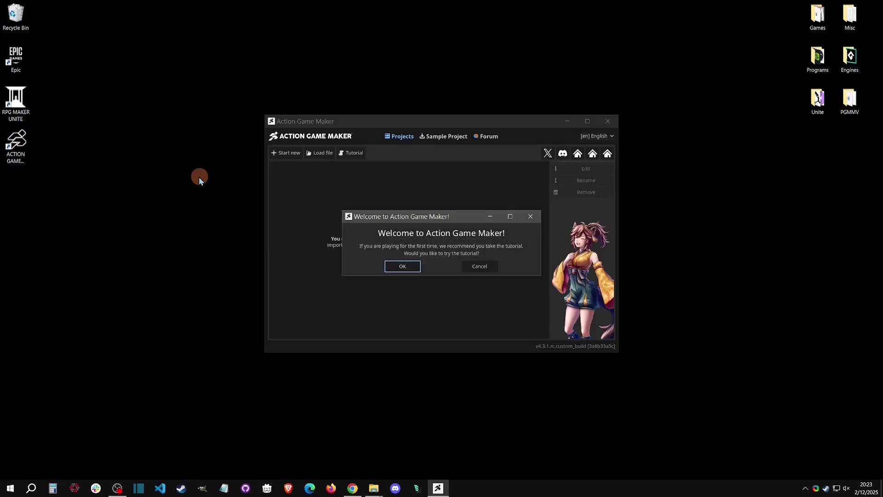
{"action": "left_click", "coordinate": [416, 268]}
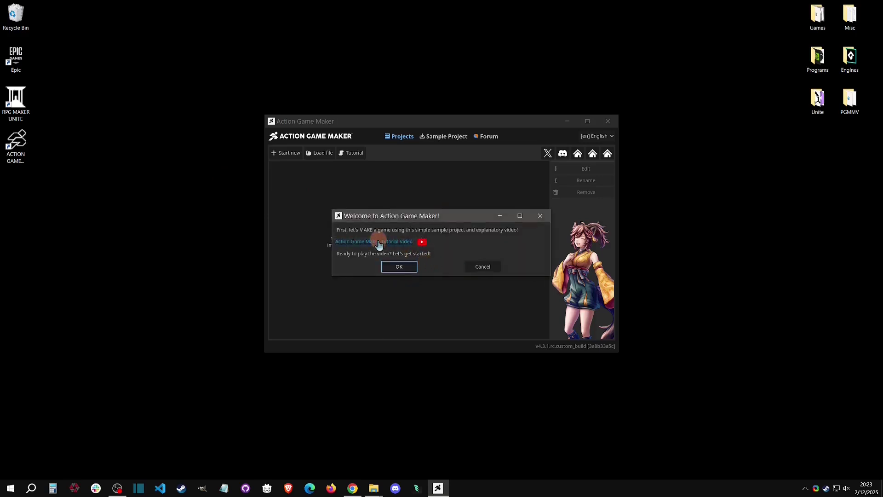
{"action": "left_click", "coordinate": [407, 265]}
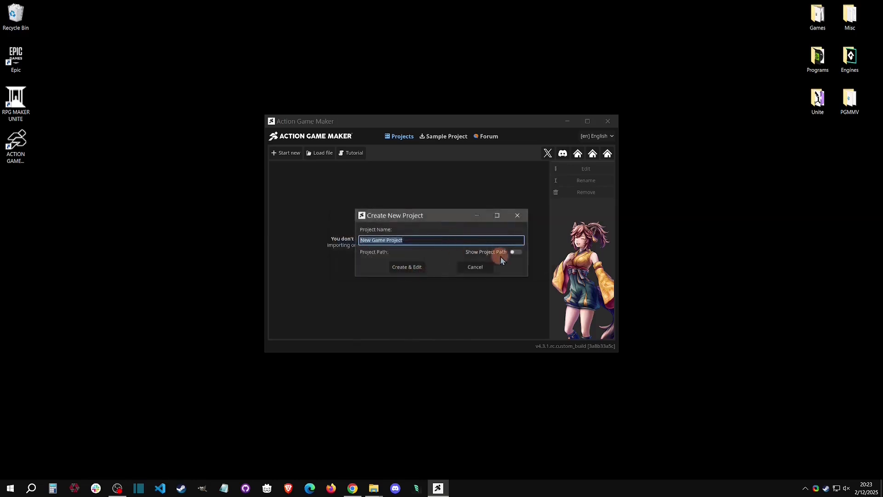
Show and hide the project path, keeping the project name New Game Project
{"action": "left_click", "coordinate": [516, 253]}
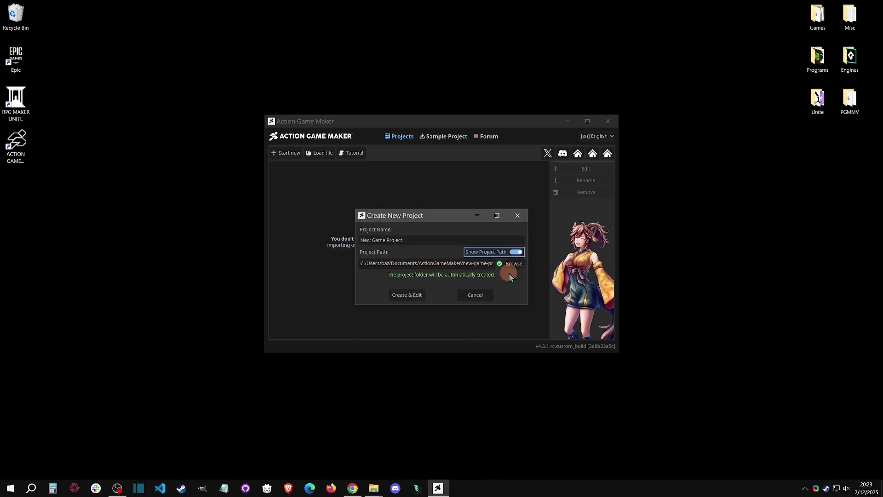
{"action": "left_click", "coordinate": [517, 253]}
{"action": "left_click", "coordinate": [411, 236]}
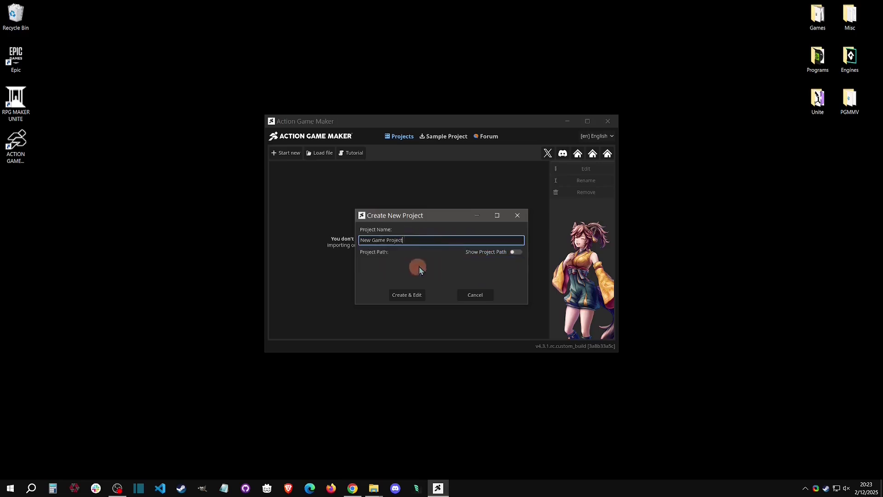
{"action": "left_click", "coordinate": [416, 299]}
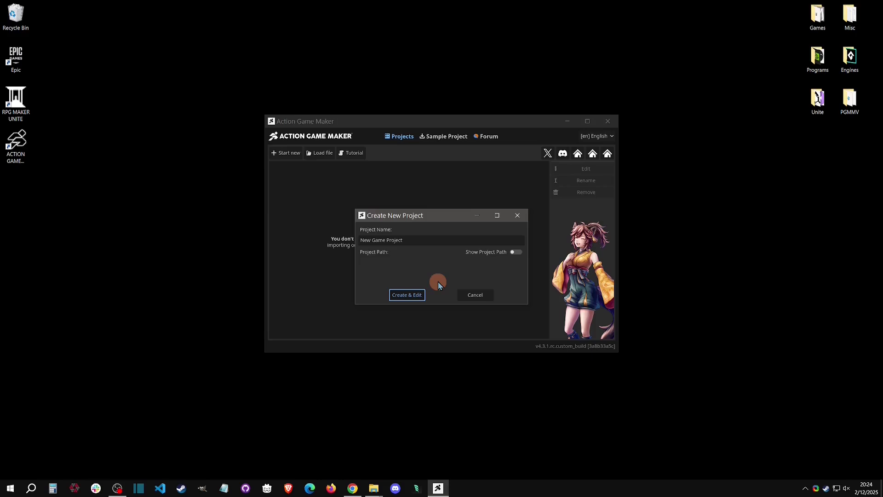
Create and open the project, then add a new empty scene tab
{"action": "key", "text": "Return"}
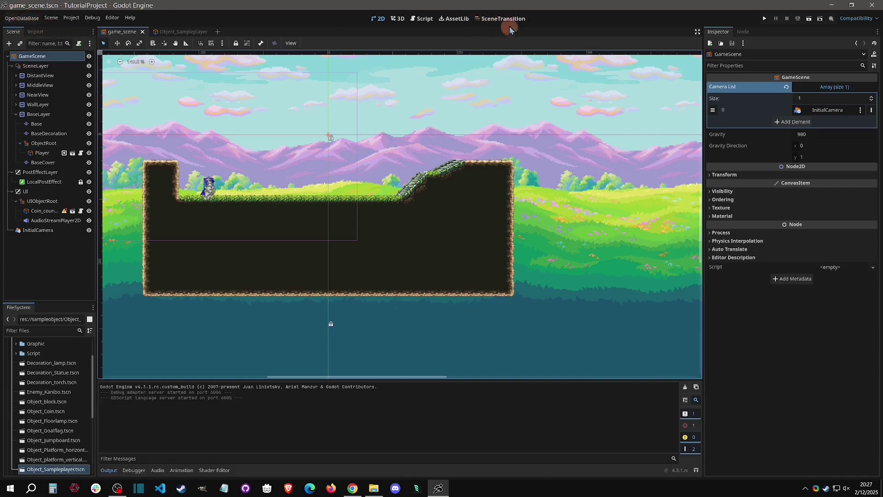
{"action": "left_click", "coordinate": [217, 31]}
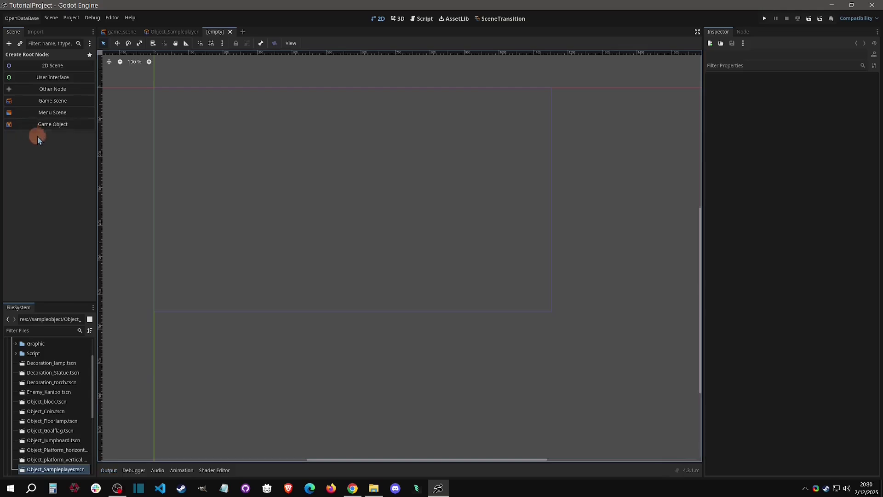
{"action": "left_click", "coordinate": [76, 101]}
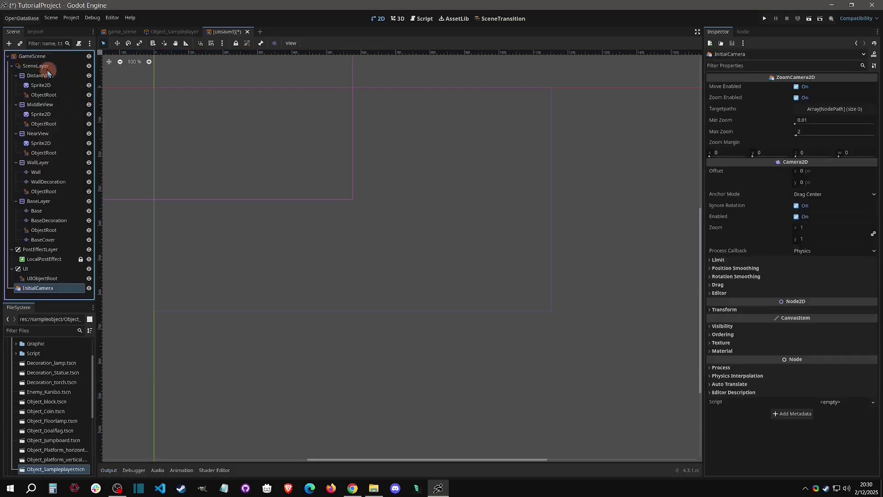
{"action": "left_click", "coordinate": [31, 58]}
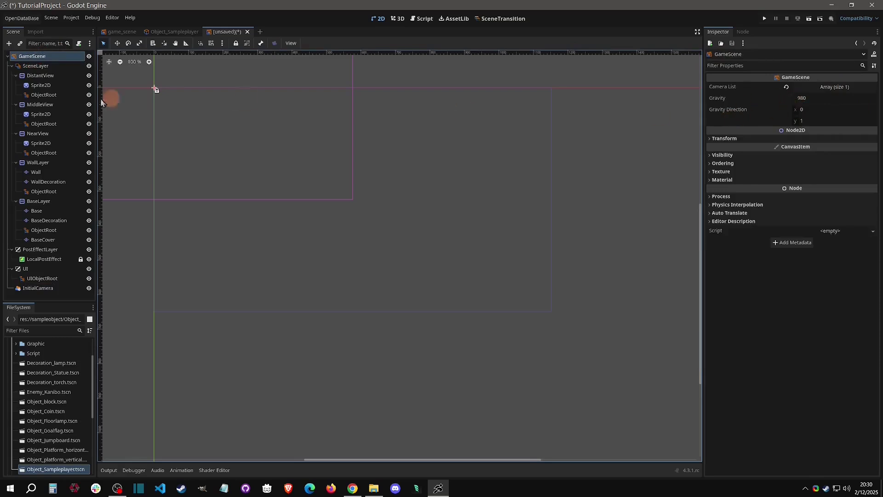
{"action": "left_click", "coordinate": [36, 67]}
{"action": "left_click", "coordinate": [11, 67]}
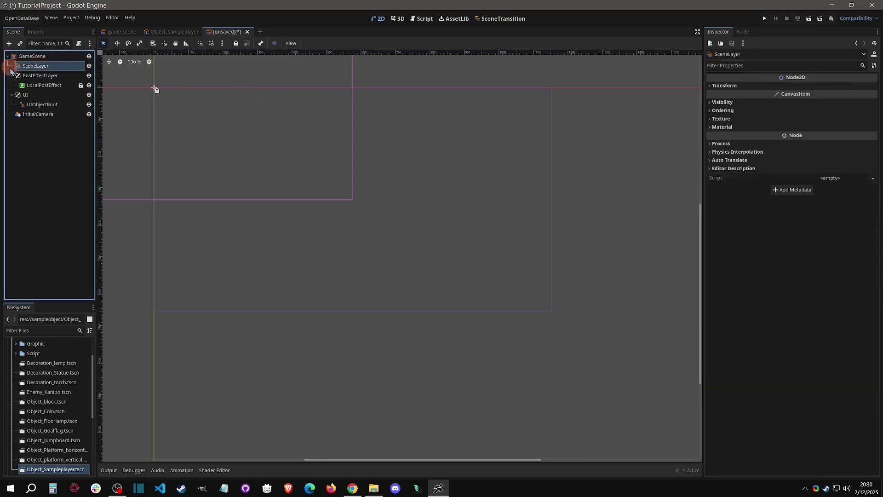
{"action": "left_click", "coordinate": [12, 67]}
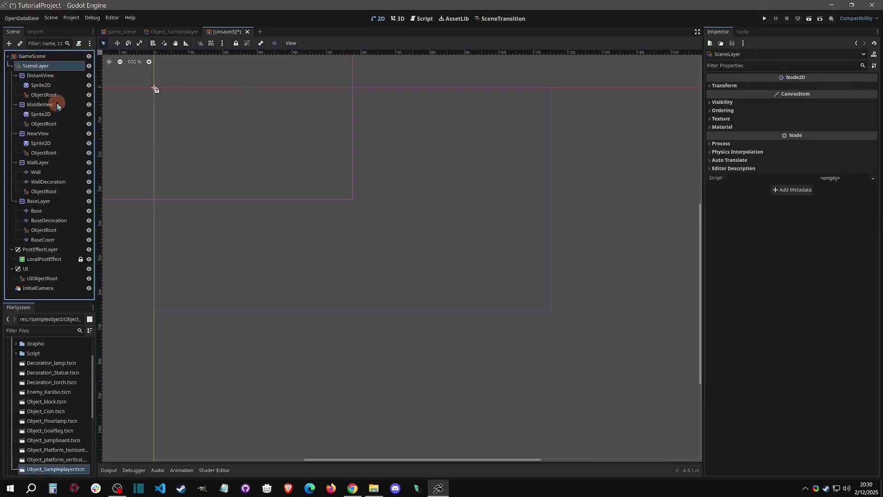
{"action": "left_click", "coordinate": [52, 76]}
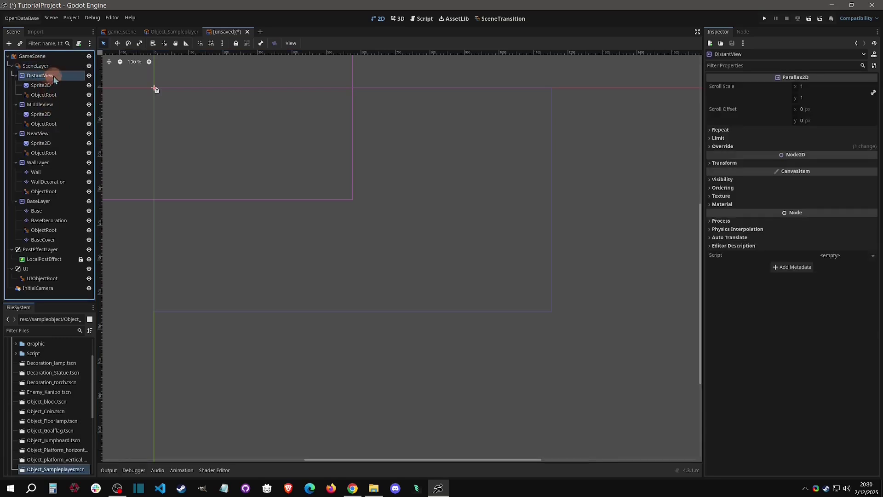
{"action": "left_click", "coordinate": [54, 96]}
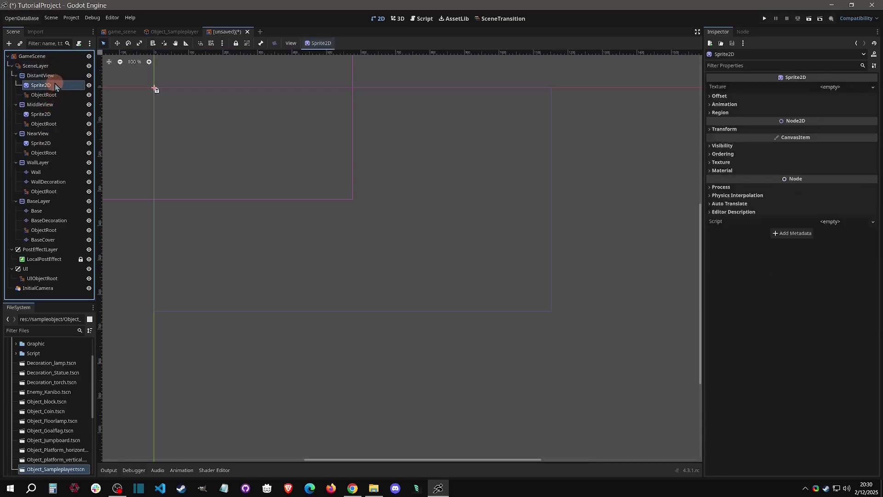
{"action": "left_click", "coordinate": [53, 125]}
{"action": "left_click", "coordinate": [54, 155]}
{"action": "left_click", "coordinate": [56, 192]}
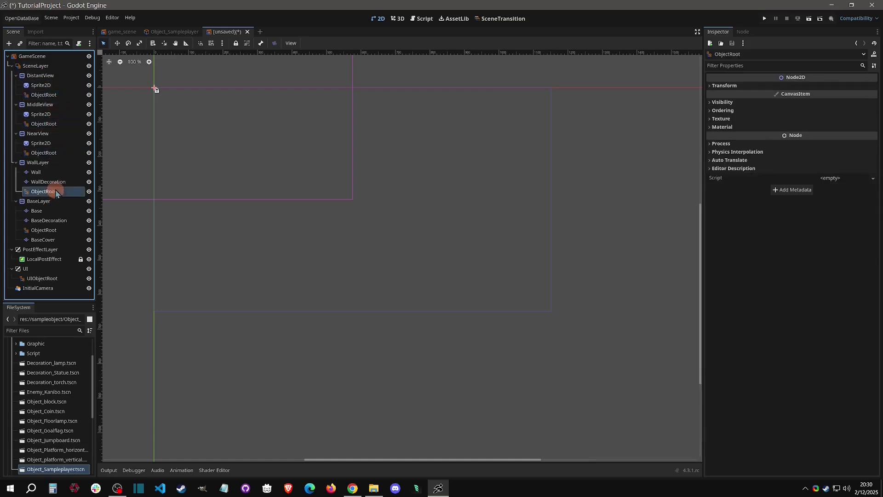
{"action": "left_click", "coordinate": [50, 201]}
{"action": "left_click", "coordinate": [51, 163]}
{"action": "left_click", "coordinate": [51, 135]}
{"action": "left_click", "coordinate": [53, 105]}
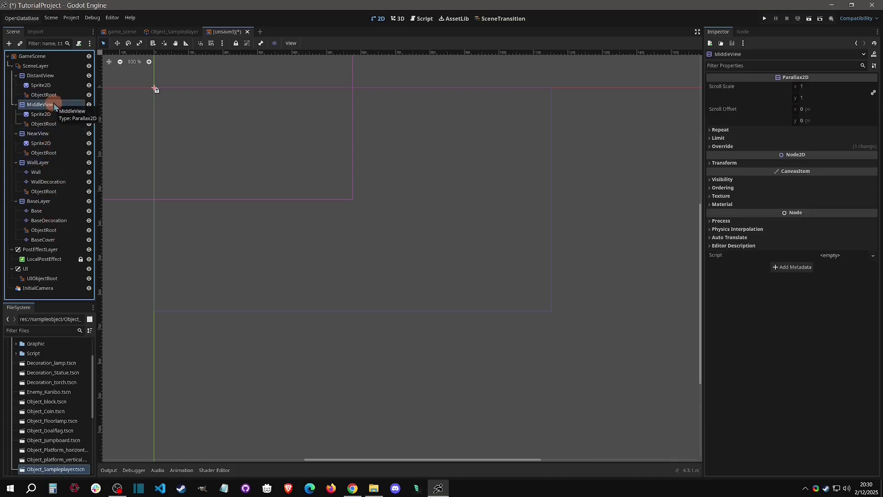
{"action": "left_click", "coordinate": [39, 173]}
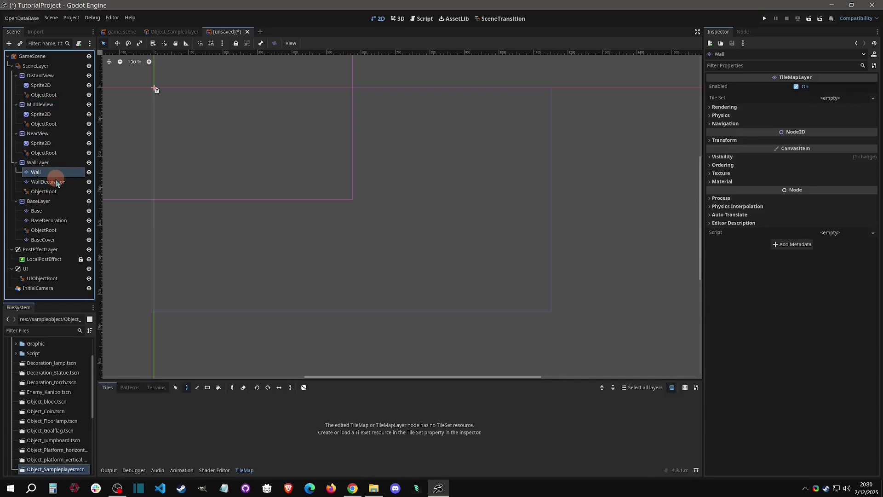
{"action": "left_click", "coordinate": [48, 183]}
{"action": "left_click", "coordinate": [46, 212]}
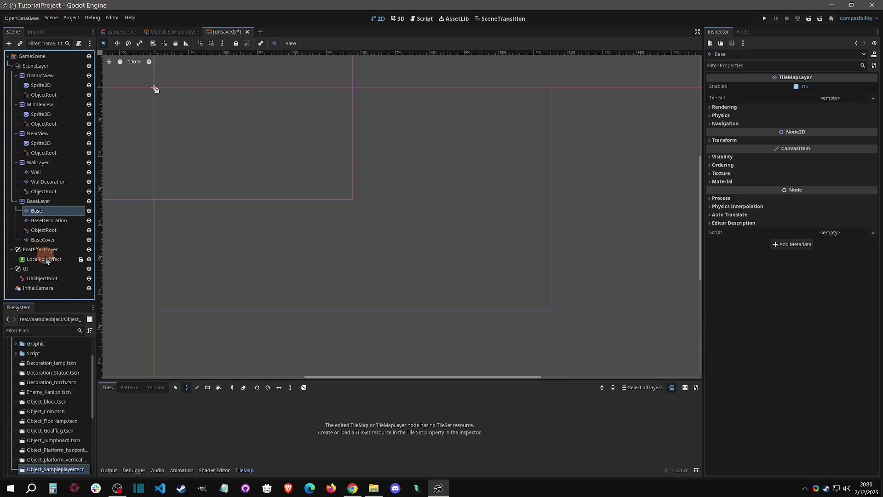
{"action": "left_click", "coordinate": [49, 289]}
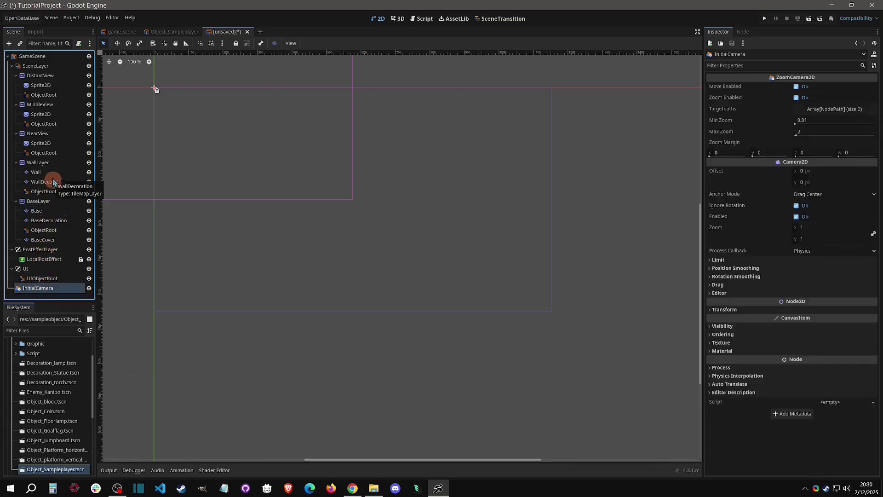
Start a Menu Scene and instantiate the Coin_counter scene under UIObjectRoot
{"action": "left_click", "coordinate": [261, 32]}
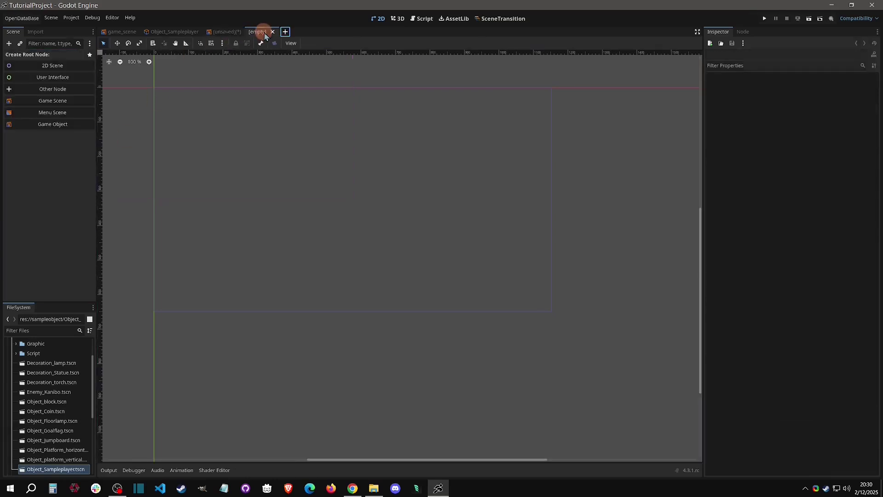
{"action": "left_click", "coordinate": [67, 113]}
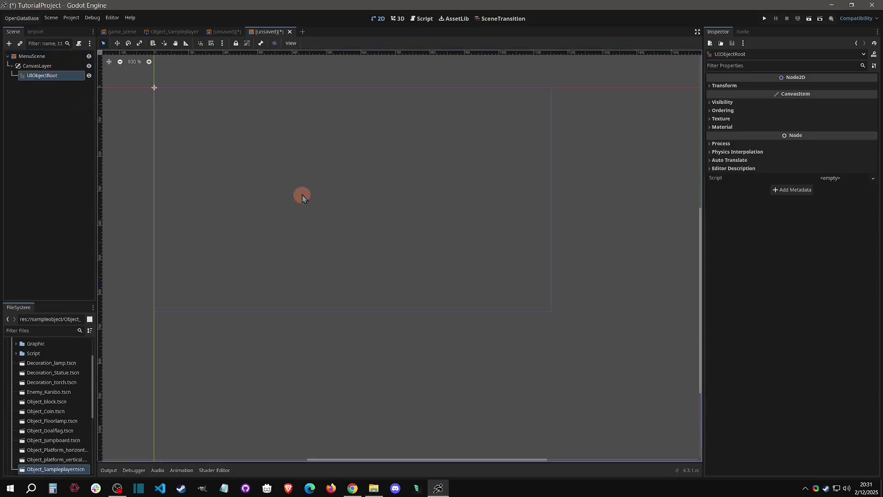
{"action": "right_click", "coordinate": [302, 174]}
{"action": "left_click", "coordinate": [336, 188]}
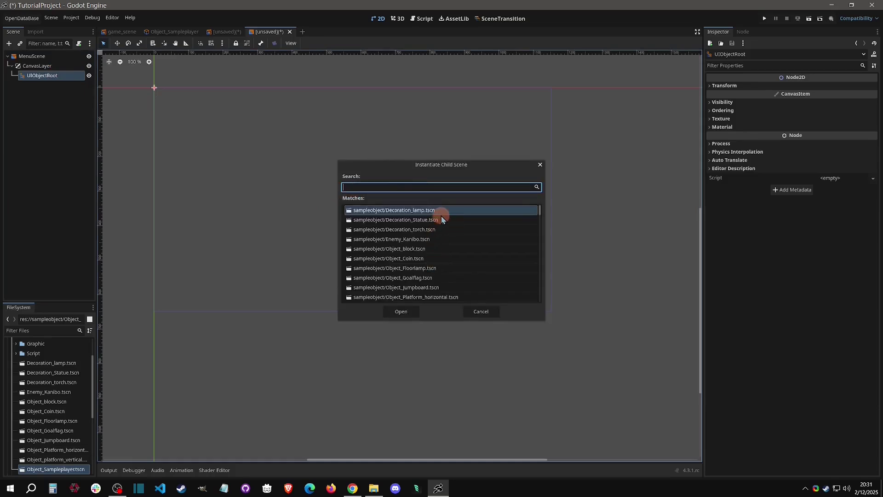
{"action": "type", "text": "ui"}
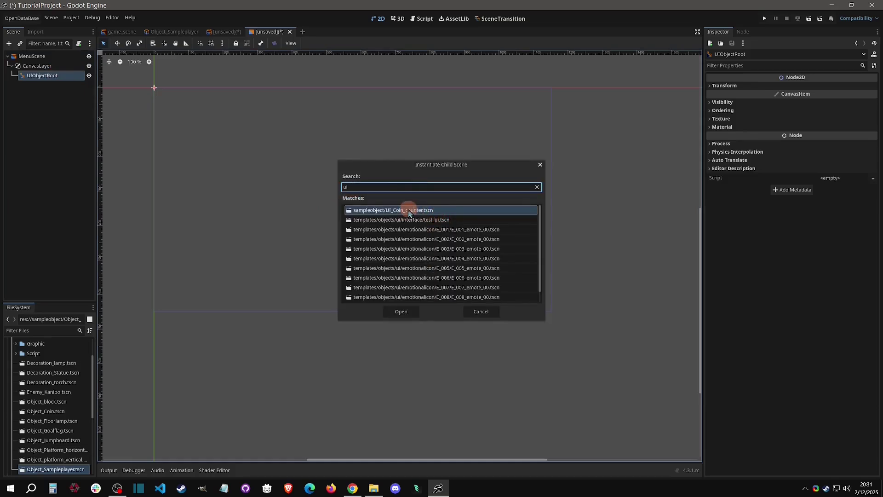
{"action": "double_click", "coordinate": [402, 210]}
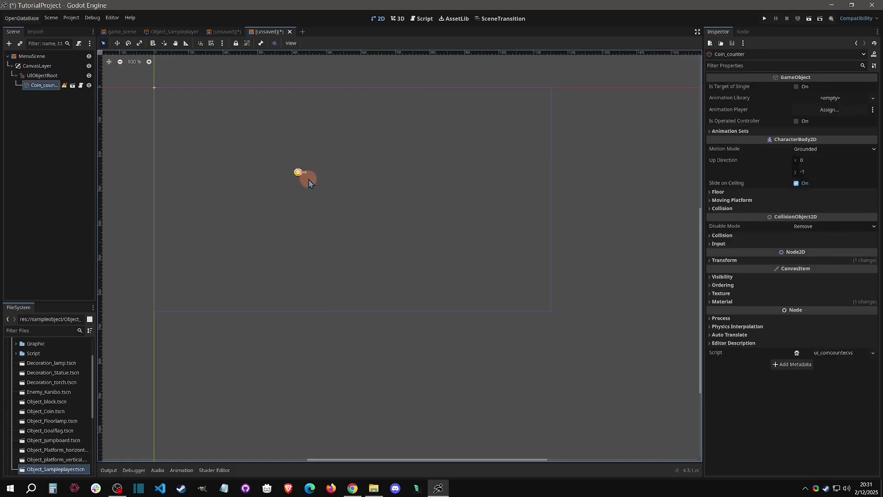
Delete the Coin_counter instance, then start a new scene with a Game Object root
{"action": "key", "text": "Delete"}
{"action": "left_click", "coordinate": [425, 250]}
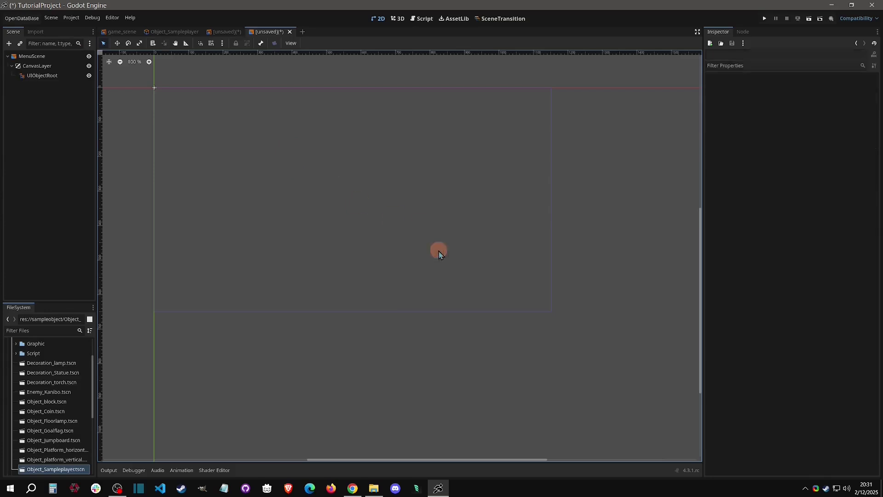
{"action": "left_click", "coordinate": [302, 32]}
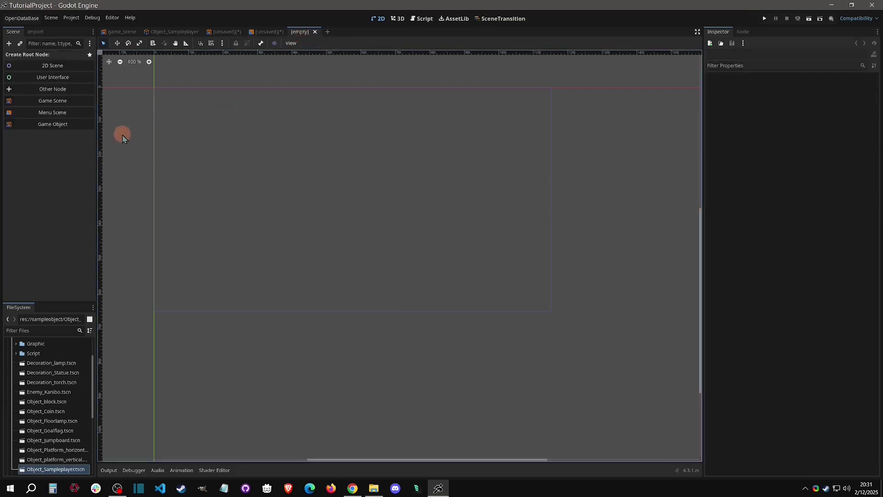
{"action": "left_click", "coordinate": [73, 125]}
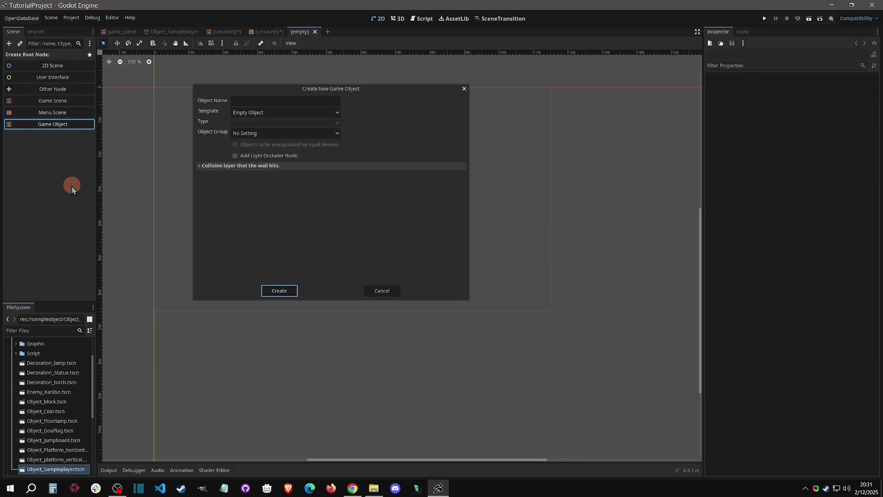
Name the object 'test' and settle on the characters template after briefly trying bullets
{"action": "left_click", "coordinate": [253, 104]}
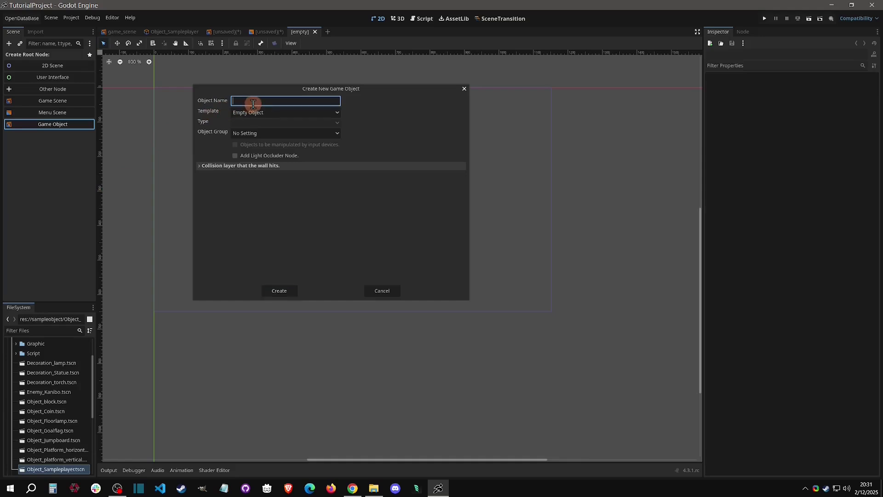
{"action": "type", "text": "test"}
{"action": "left_click", "coordinate": [263, 113]}
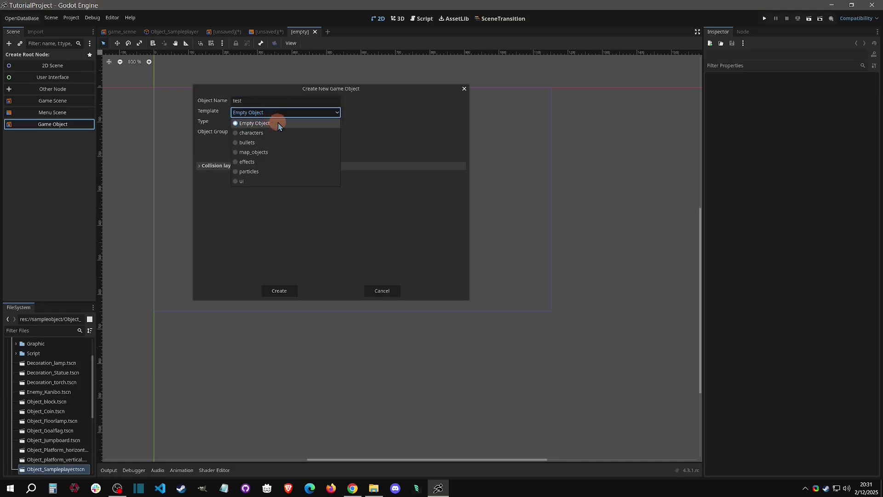
{"action": "left_click", "coordinate": [269, 133]}
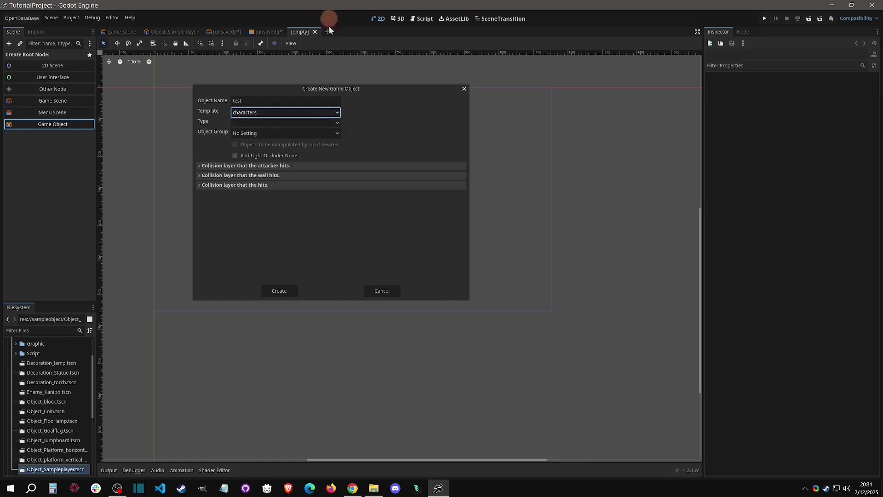
{"action": "left_click", "coordinate": [312, 116]}
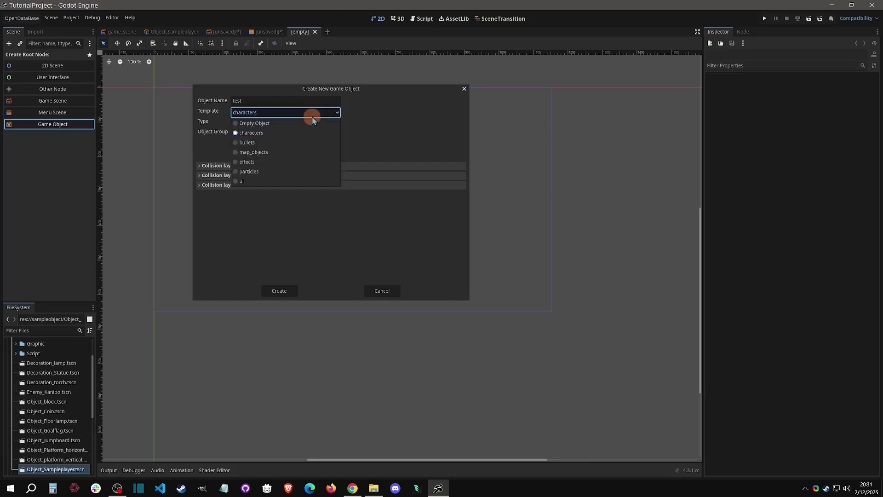
{"action": "left_click", "coordinate": [282, 143]}
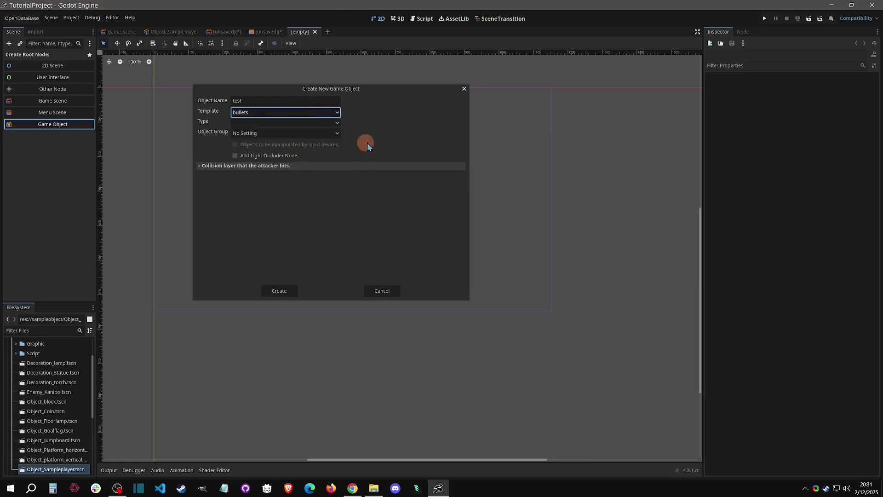
{"action": "left_click", "coordinate": [302, 115]}
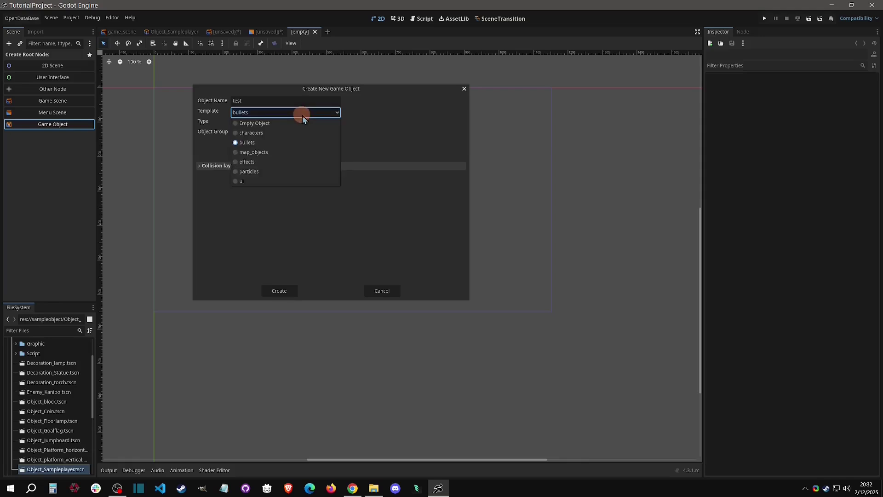
{"action": "left_click", "coordinate": [282, 133]}
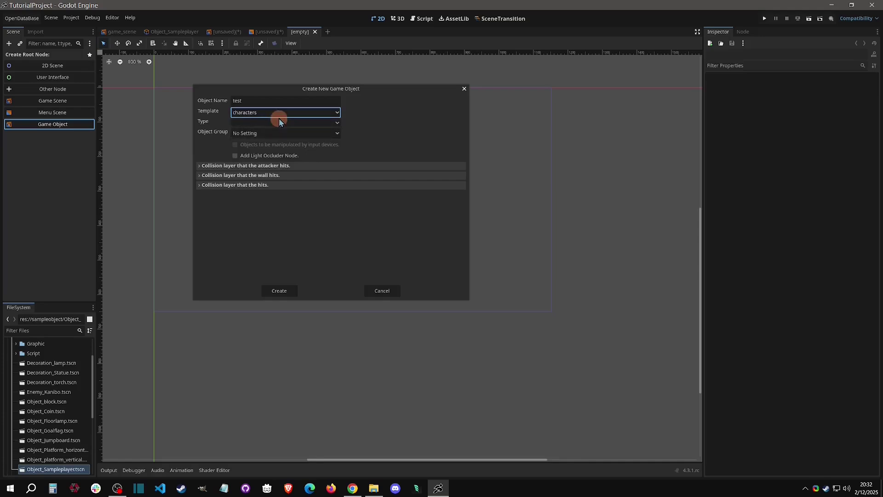
{"action": "left_click", "coordinate": [278, 114]}
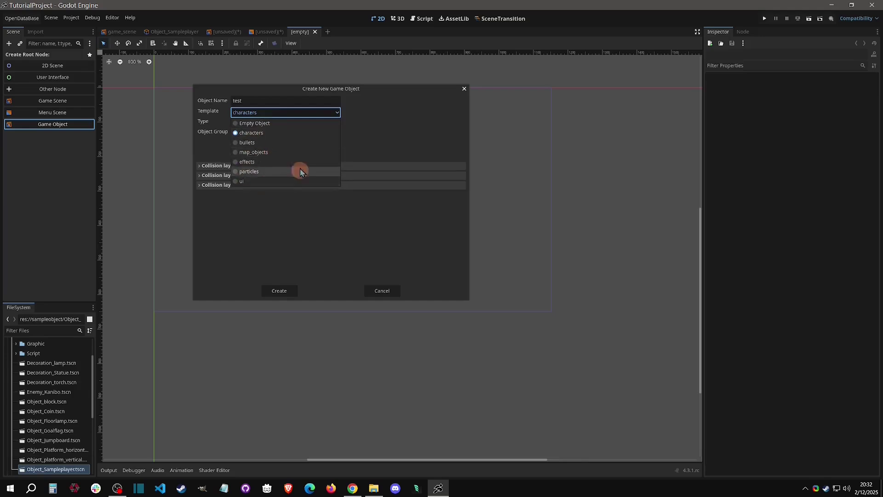
{"action": "left_click", "coordinate": [267, 132]}
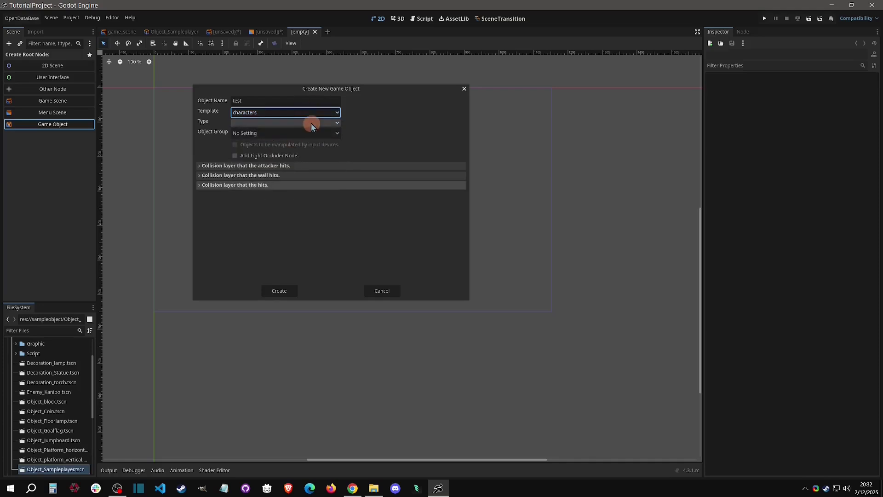
{"action": "left_click", "coordinate": [253, 133]}
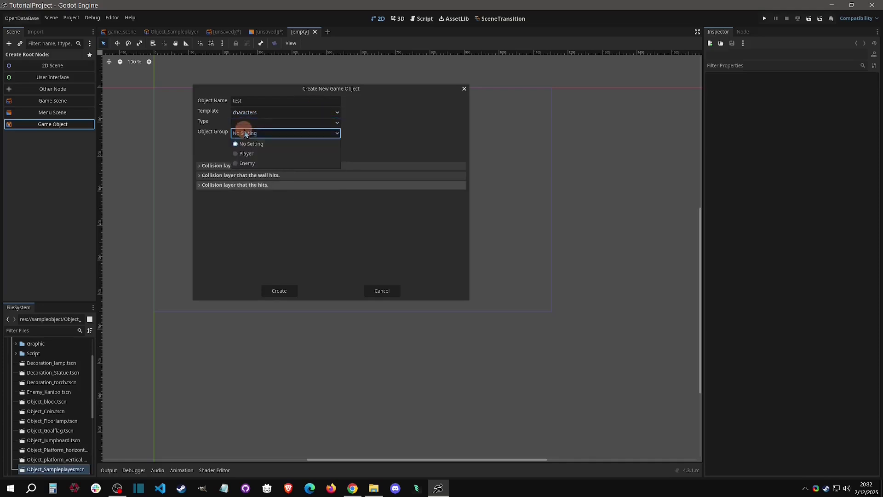
Create 'test' in the Player group, input-device controlled, without a light occluder
{"action": "left_click", "coordinate": [267, 158]}
{"action": "left_click", "coordinate": [289, 147]}
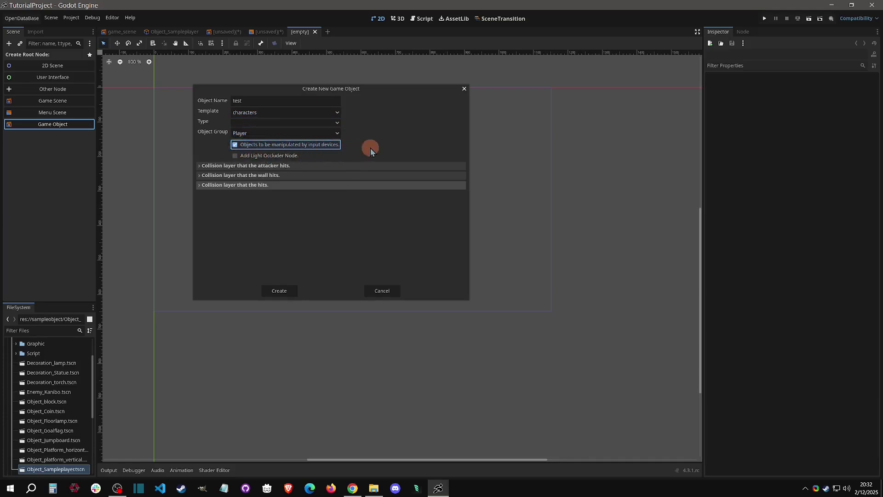
{"action": "left_click", "coordinate": [235, 156]}
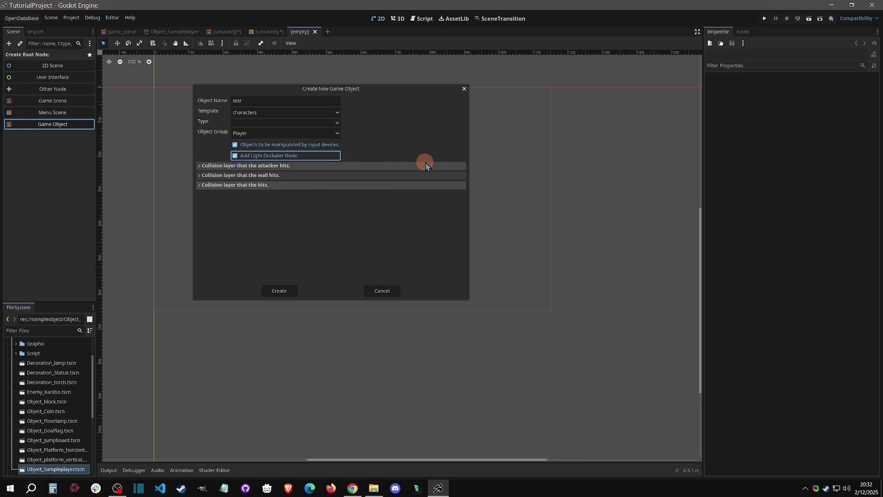
{"action": "left_click", "coordinate": [235, 155]}
{"action": "left_click", "coordinate": [224, 166]}
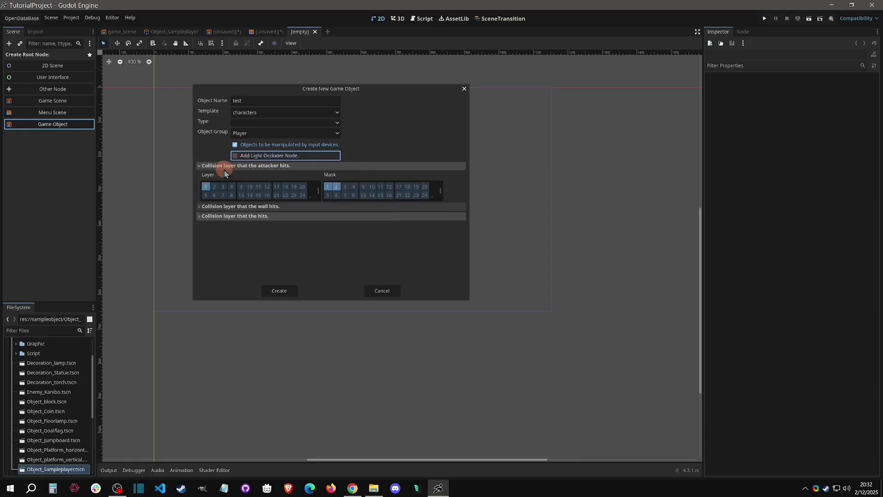
{"action": "left_click", "coordinate": [242, 206]}
{"action": "left_click", "coordinate": [251, 251]}
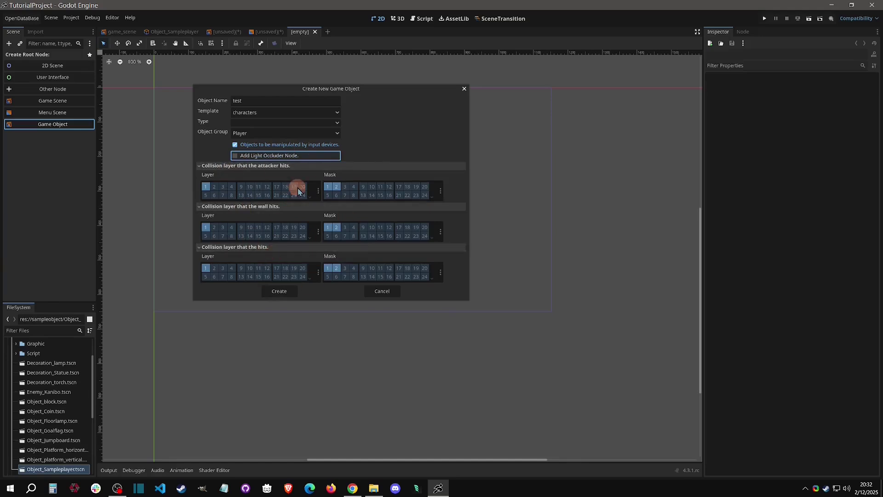
{"action": "left_click", "coordinate": [279, 292]}
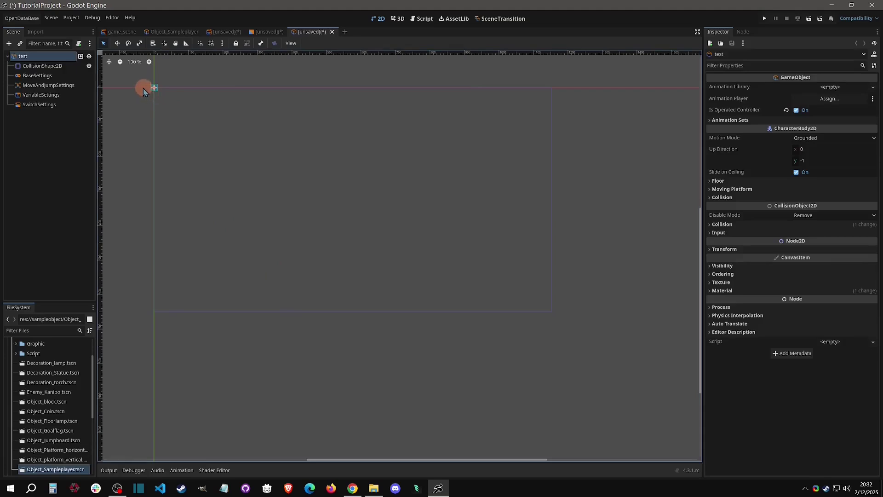
Inspect the CollisionShape2D, BaseSettings and MoveAndJumpSettings nodes of the test object
{"action": "left_click", "coordinate": [42, 66]}
{"action": "middle_click_drag", "start_coordinate": [278, 166], "coordinate": [450, 244]}
{"action": "scroll", "coordinate": [318, 147], "scroll_direction": "up", "scroll_amount": 10}
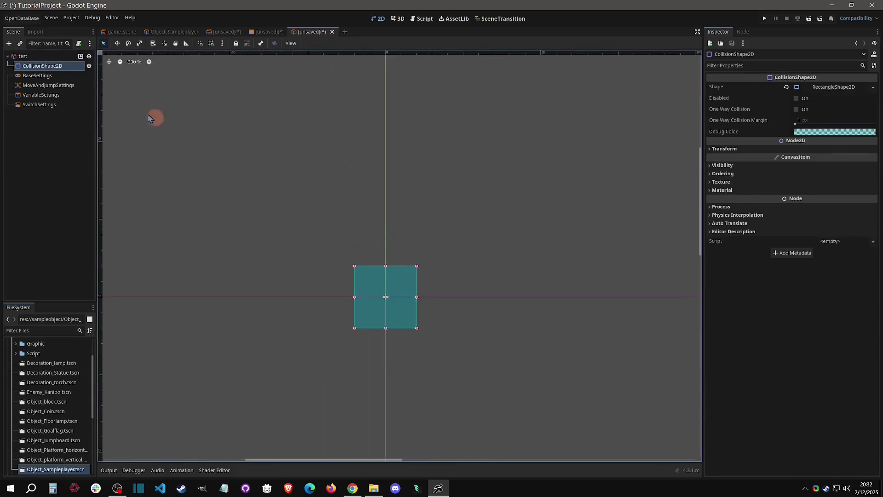
{"action": "left_click", "coordinate": [39, 76]}
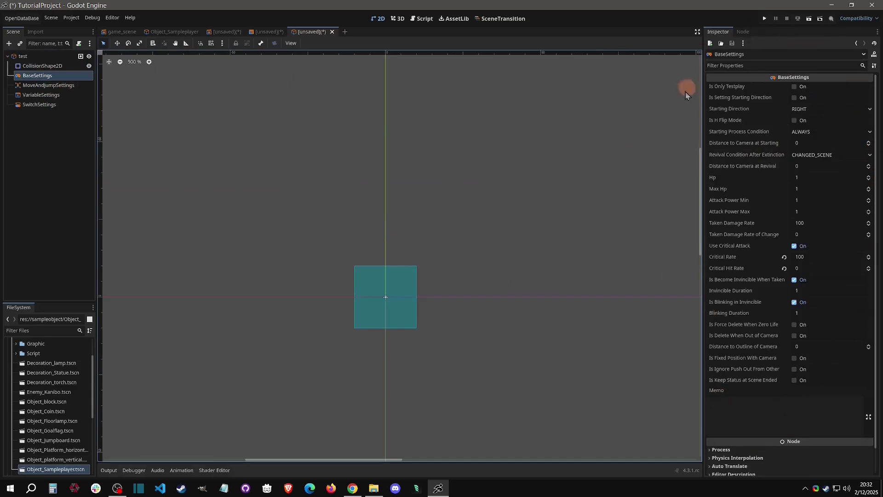
{"action": "left_click", "coordinate": [46, 85]}
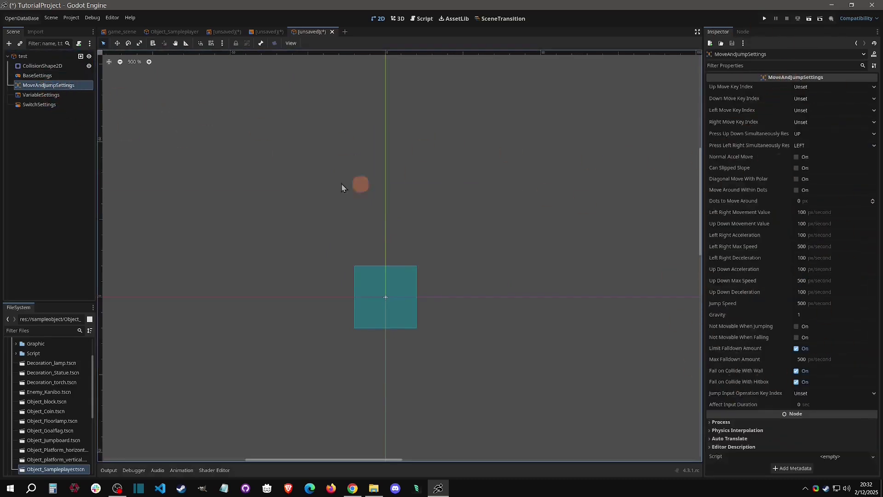
Browse the 33 preset variables in VariableSettings and expand variable 32's details
{"action": "left_click", "coordinate": [40, 94]}
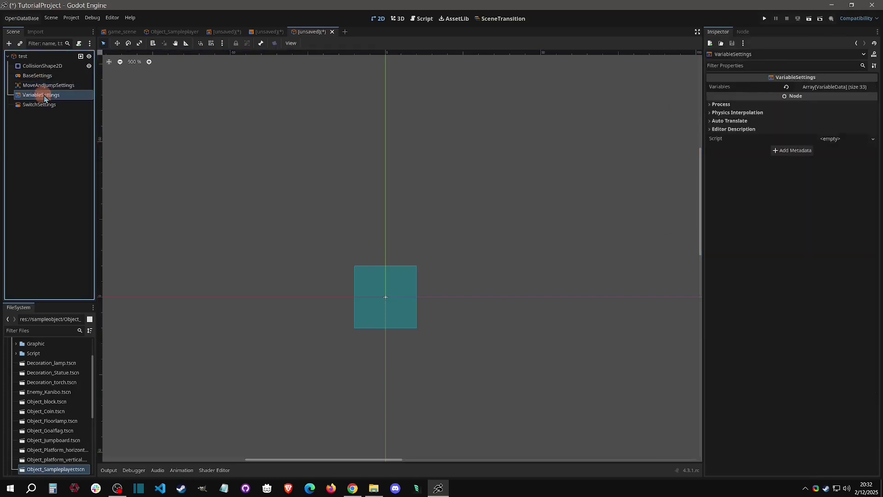
{"action": "left_click", "coordinate": [816, 86]}
{"action": "left_click", "coordinate": [809, 345]}
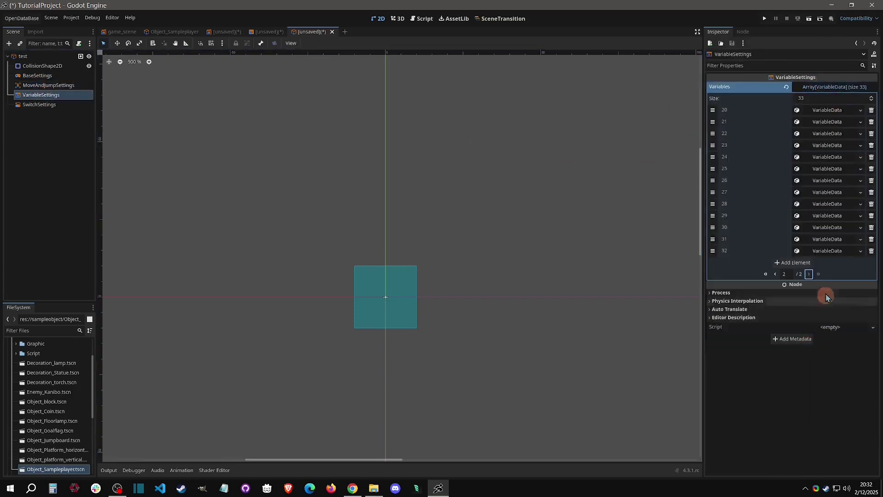
{"action": "left_click", "coordinate": [831, 252]}
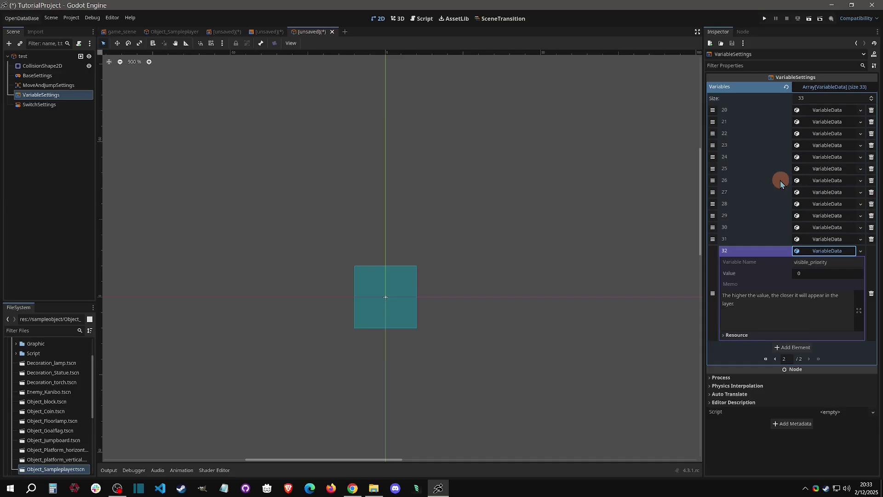
Browse the 8 preset switches in SwitchSettings, expand switch 7, then reselect BaseSettings
{"action": "left_click", "coordinate": [39, 104]}
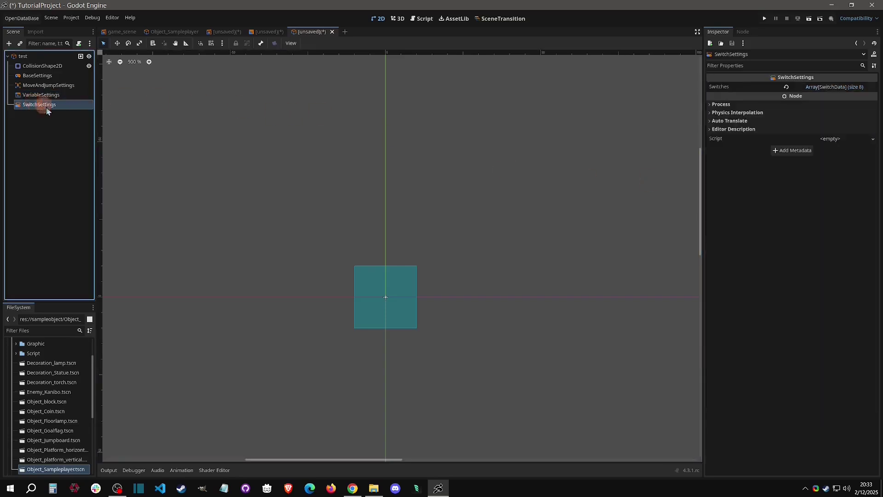
{"action": "left_click", "coordinate": [832, 87]}
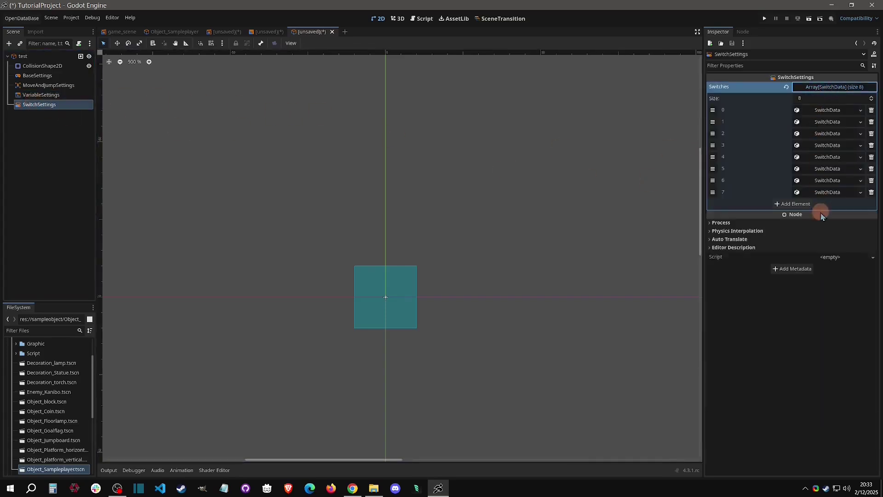
{"action": "left_click", "coordinate": [835, 193]}
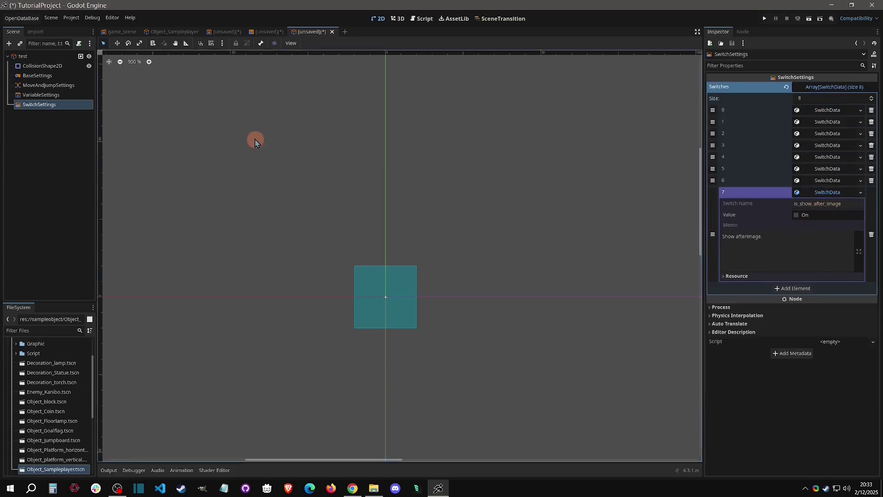
{"action": "left_click", "coordinate": [40, 76]}
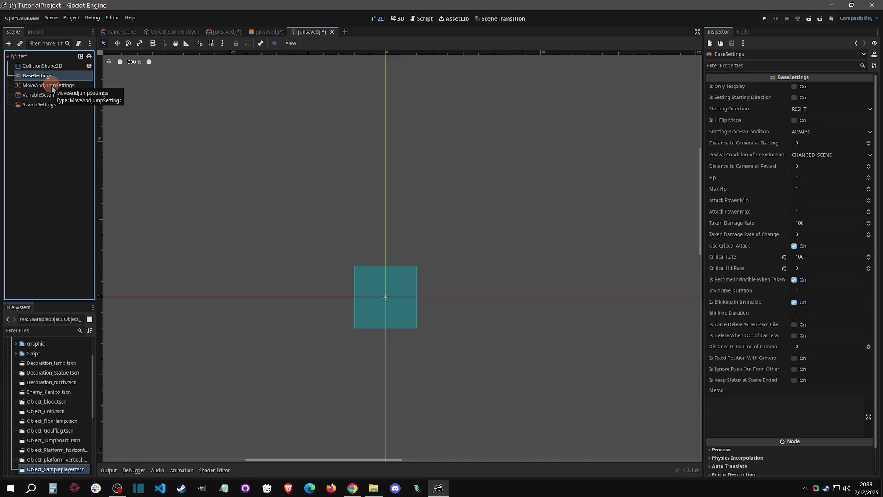
Add a ConnectionSettings child node under test and add an element to its Connect Data List
{"action": "right_click", "coordinate": [40, 59]}
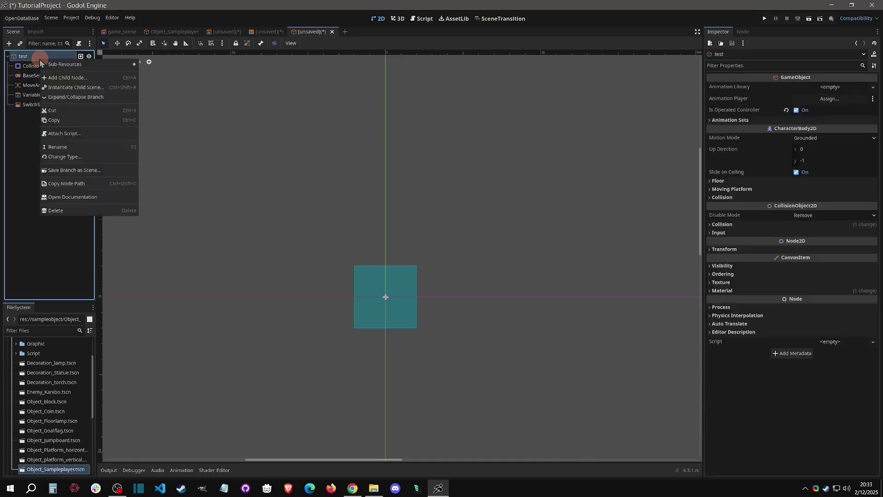
{"action": "left_click", "coordinate": [62, 77]}
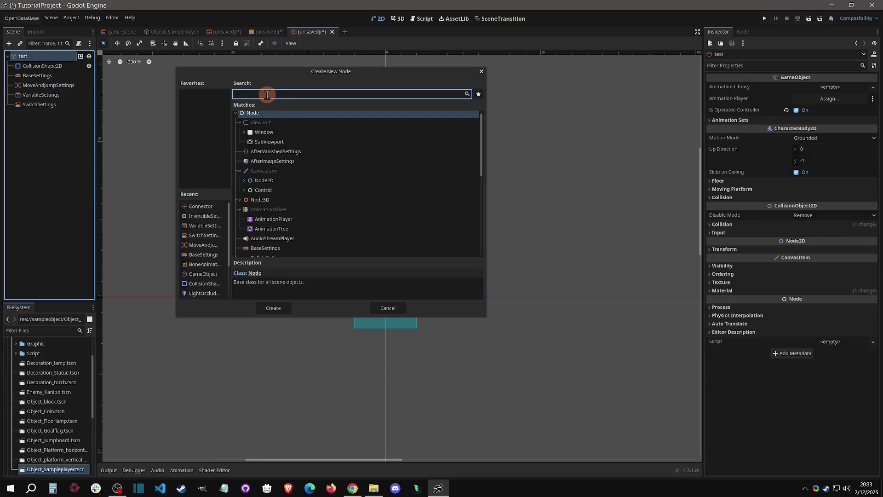
{"action": "type", "text": "co"}
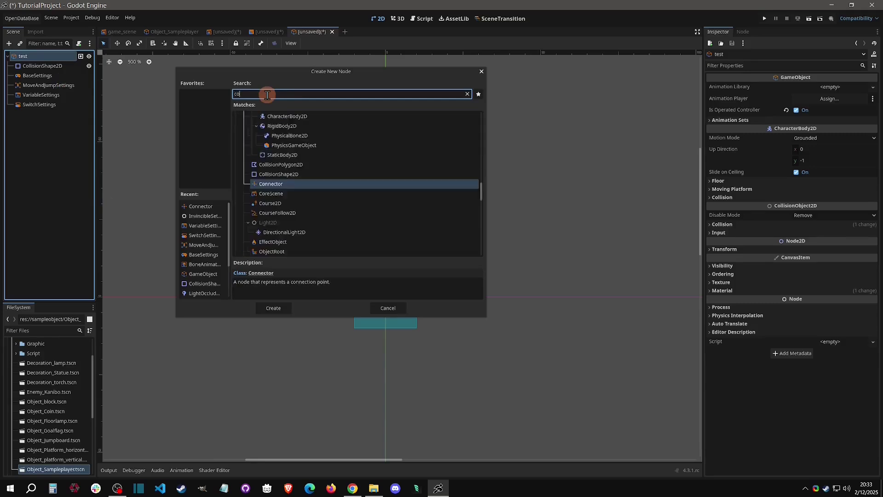
{"action": "type", "text": "nnect"}
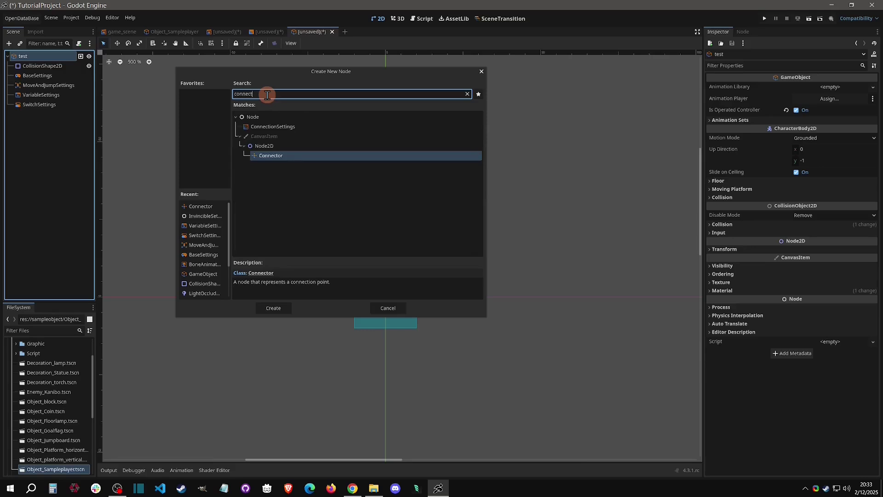
{"action": "double_click", "coordinate": [279, 128]}
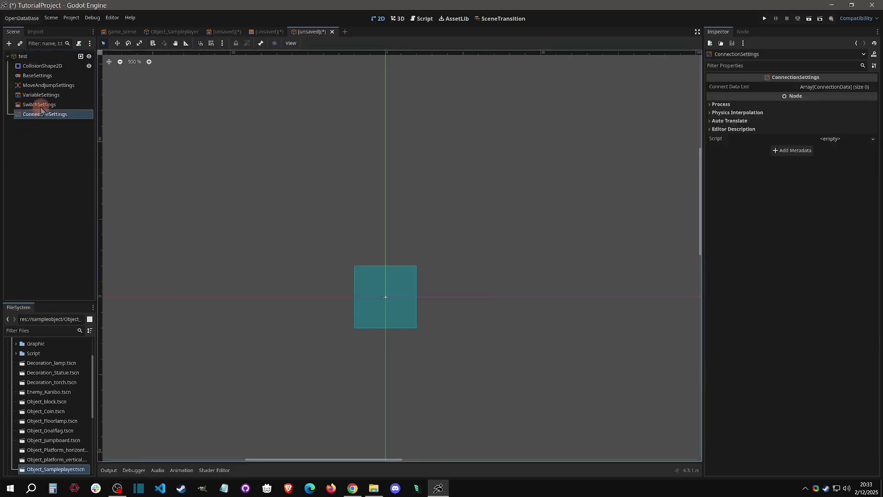
{"action": "left_click", "coordinate": [835, 87]}
{"action": "left_click", "coordinate": [819, 110]}
{"action": "left_click", "coordinate": [825, 110]}
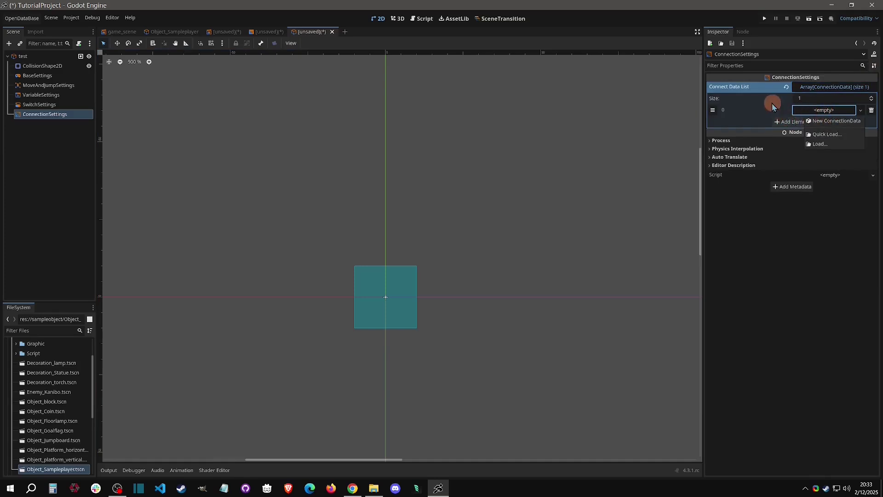
{"action": "left_click", "coordinate": [24, 57]}
Add a BulletsSettings child node under test
{"action": "right_click", "coordinate": [26, 58]}
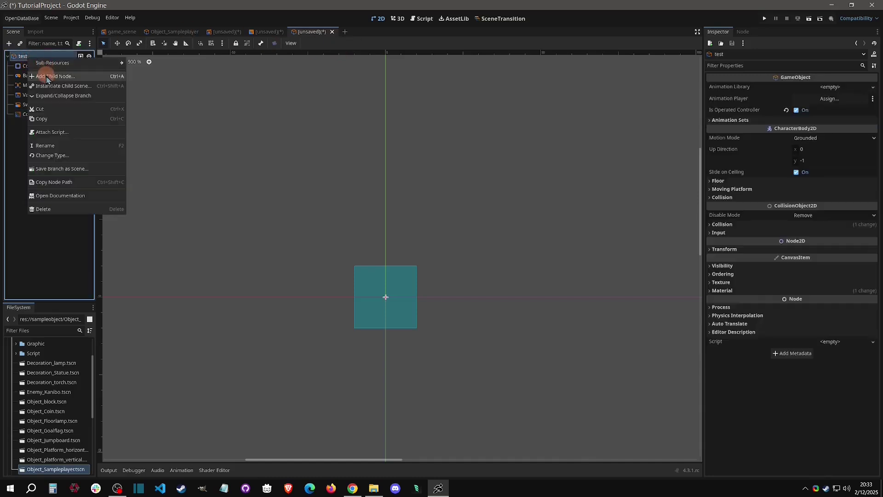
{"action": "left_click", "coordinate": [43, 65]}
{"action": "type", "text": "bullet"}
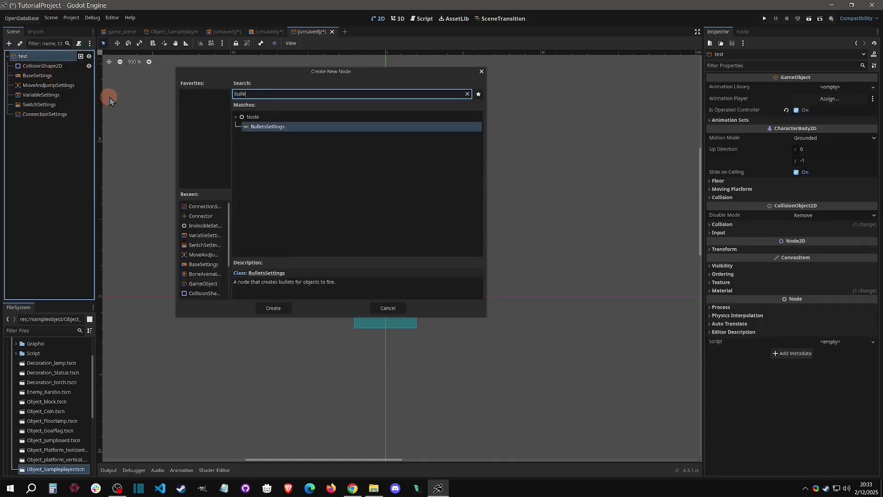
{"action": "double_click", "coordinate": [268, 132]}
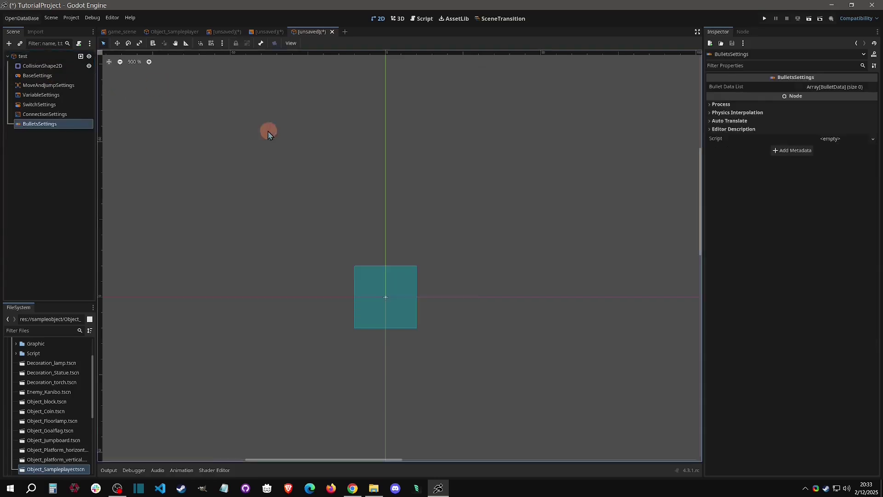
Add a ChildSettings child node under test, then reselect the test root object
{"action": "right_click", "coordinate": [41, 60]}
{"action": "left_click", "coordinate": [60, 70]}
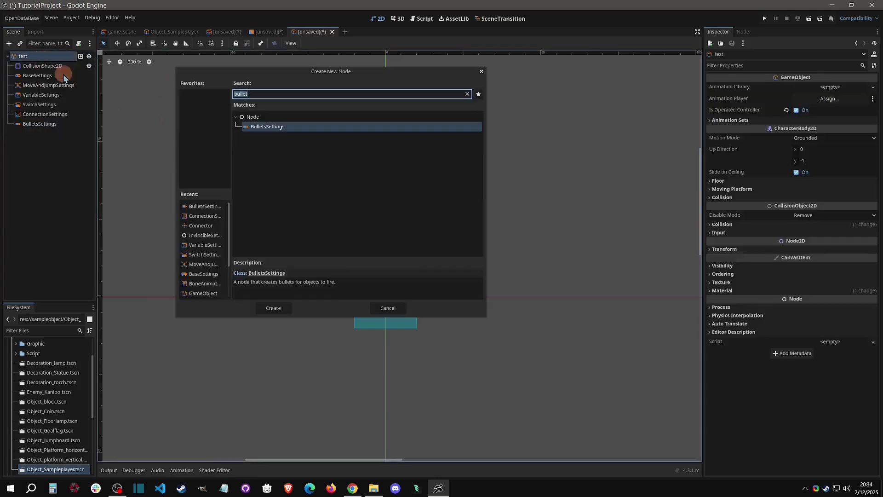
{"action": "type", "text": "child"}
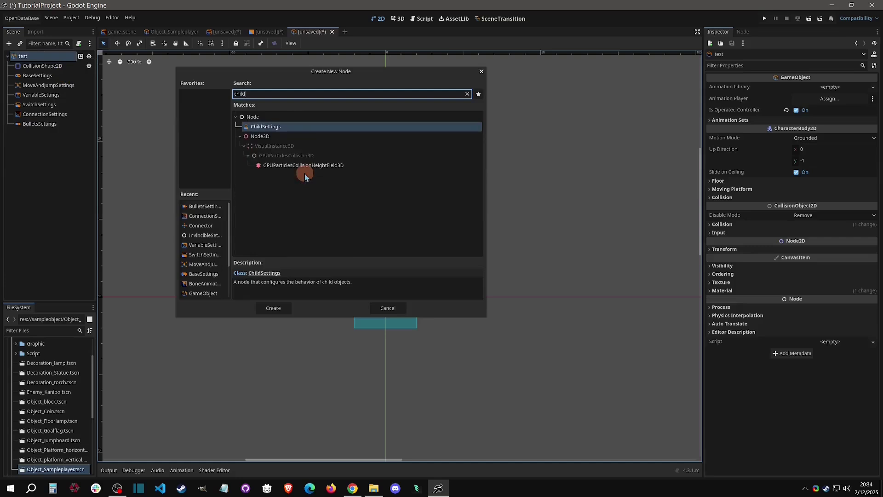
{"action": "double_click", "coordinate": [283, 127]}
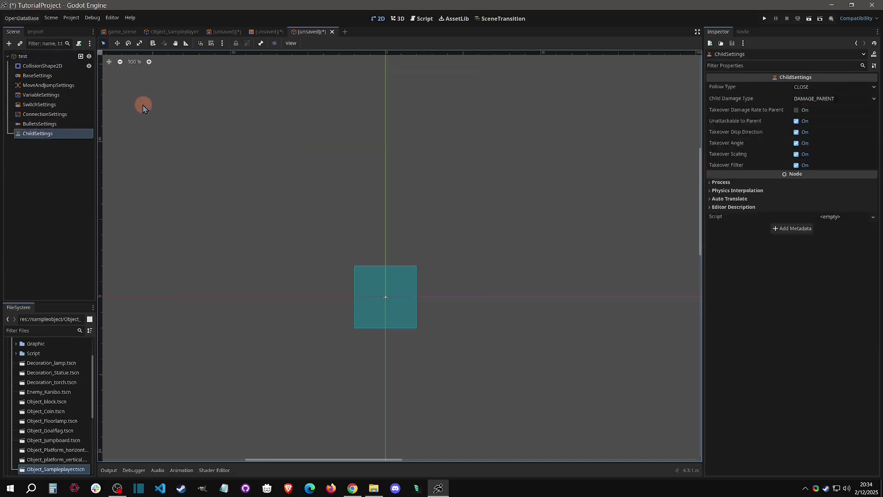
{"action": "left_click", "coordinate": [40, 57]}
{"action": "right_click", "coordinate": [40, 58]}
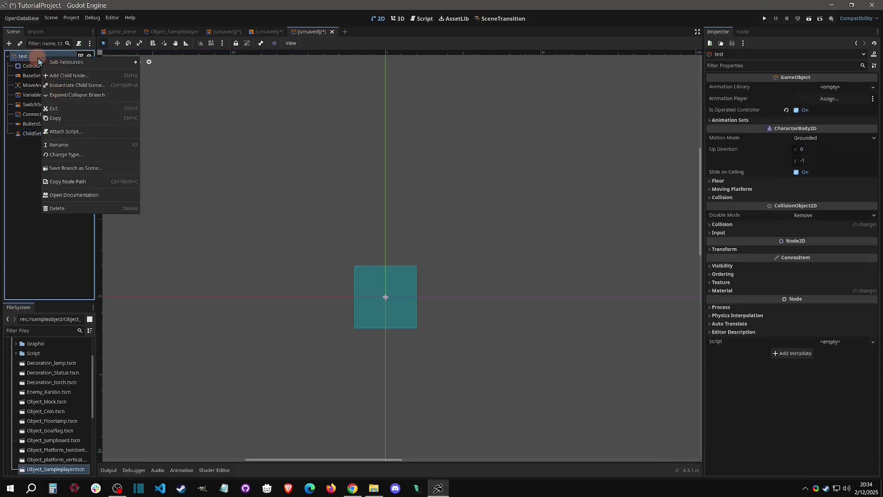
Set up a VisualScript for test inheriting GameObject at res://test.vs in Attach Node Script
{"action": "left_click", "coordinate": [93, 134]}
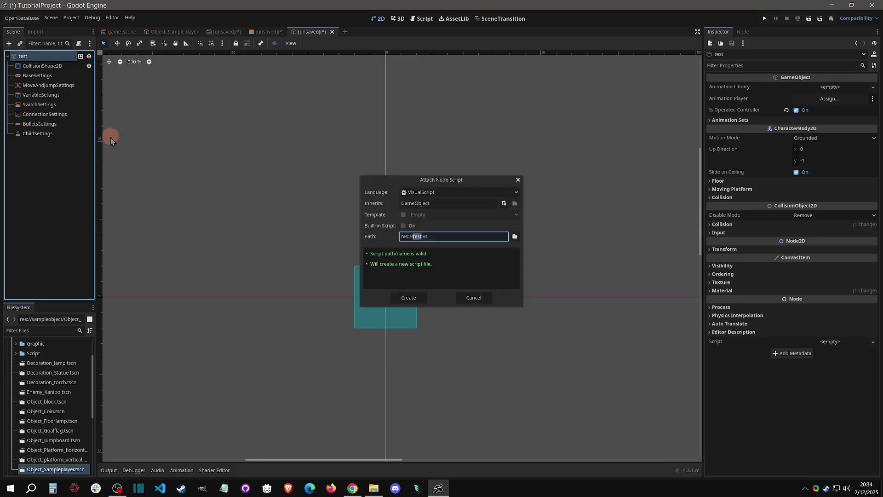
{"action": "left_click", "coordinate": [435, 193]}
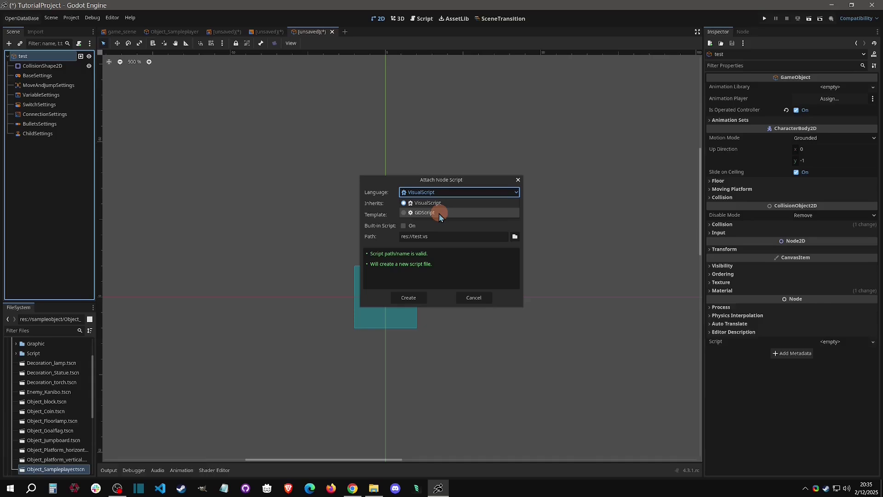
{"action": "left_click", "coordinate": [437, 202]}
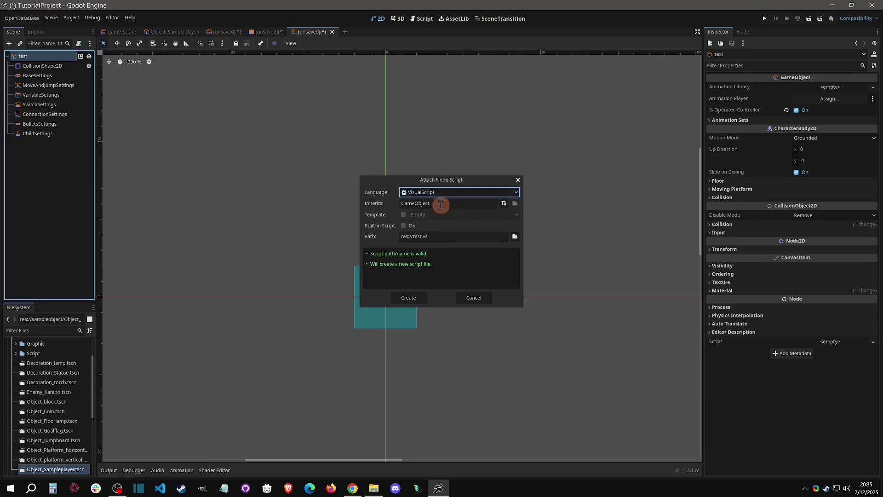
Create the test VisualScript and reposition the graph view around its nodes
{"action": "left_click", "coordinate": [420, 299]}
{"action": "middle_click_drag", "start_coordinate": [297, 131], "coordinate": [451, 262]}
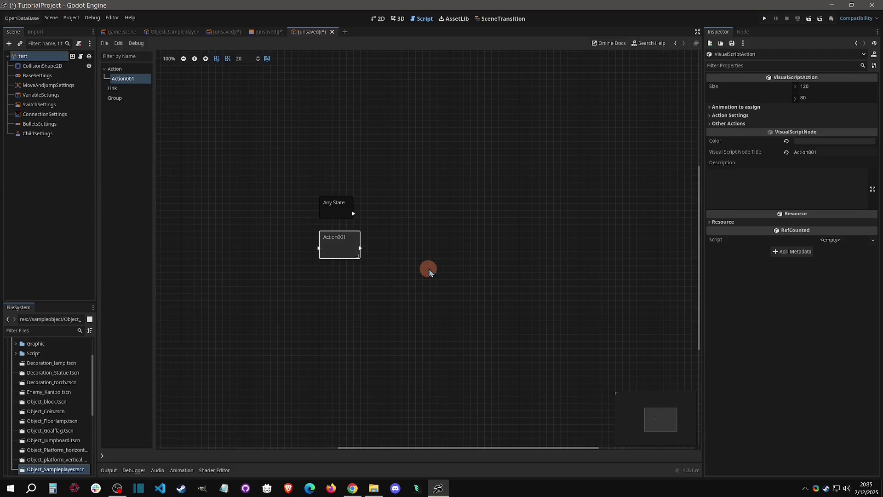
{"action": "left_click_drag", "start_coordinate": [611, 426], "coordinate": [657, 421]}
{"action": "left_click", "coordinate": [268, 59]}
{"action": "left_click", "coordinate": [268, 59]}
{"action": "left_click", "coordinate": [268, 59]}
{"action": "left_click", "coordinate": [268, 59]}
{"action": "middle_click_drag", "start_coordinate": [544, 273], "coordinate": [489, 213]}
Add an Action002 node and place it to the right of Action001
{"action": "right_click", "coordinate": [449, 212]}
{"action": "left_click", "coordinate": [463, 226]}
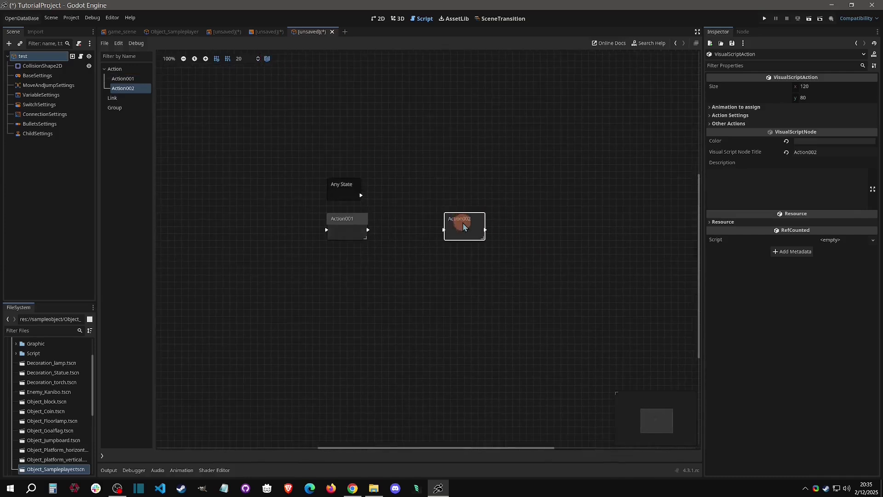
{"action": "left_click", "coordinate": [489, 218]}
{"action": "left_click_drag", "start_coordinate": [550, 199], "coordinate": [339, 237]}
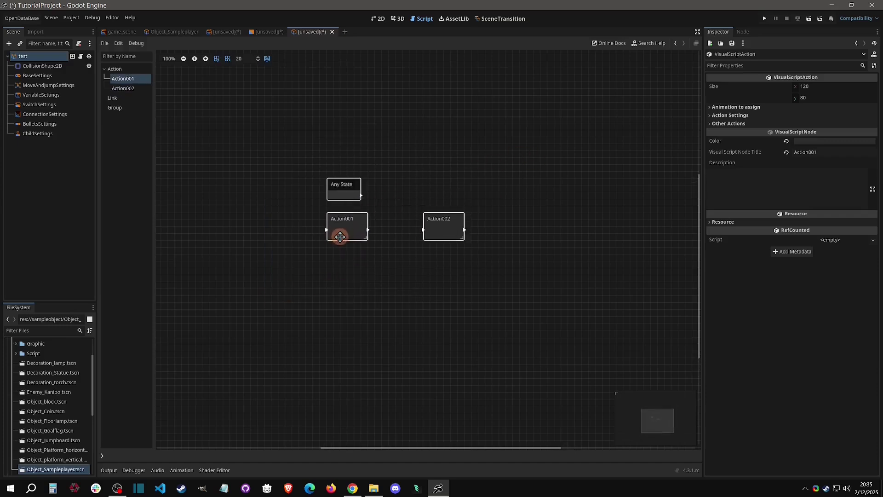
{"action": "left_click", "coordinate": [511, 181]}
{"action": "mouse_move", "coordinate": [445, 228]}
{"action": "left_mouse_down"}
{"action": "mouse_move", "coordinate": [491, 183]}
{"action": "mouse_move", "coordinate": [451, 232]}
{"action": "mouse_move", "coordinate": [444, 222]}
{"action": "left_mouse_up"}
{"action": "left_click", "coordinate": [527, 231]}
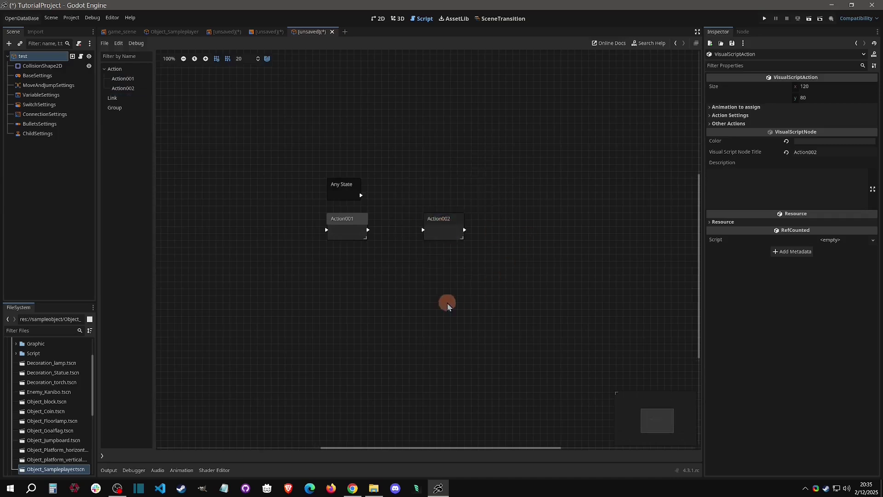
{"action": "left_click", "coordinate": [354, 232]}
Link Action001 to Action002 and move the Any State node higher up
{"action": "right_click", "coordinate": [354, 234]}
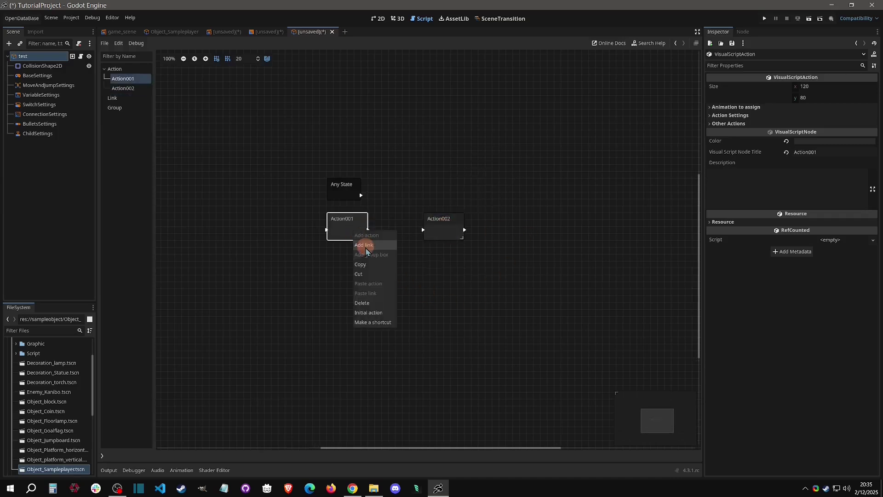
{"action": "left_click", "coordinate": [363, 244]}
{"action": "left_click", "coordinate": [445, 239]}
{"action": "left_click", "coordinate": [388, 236]}
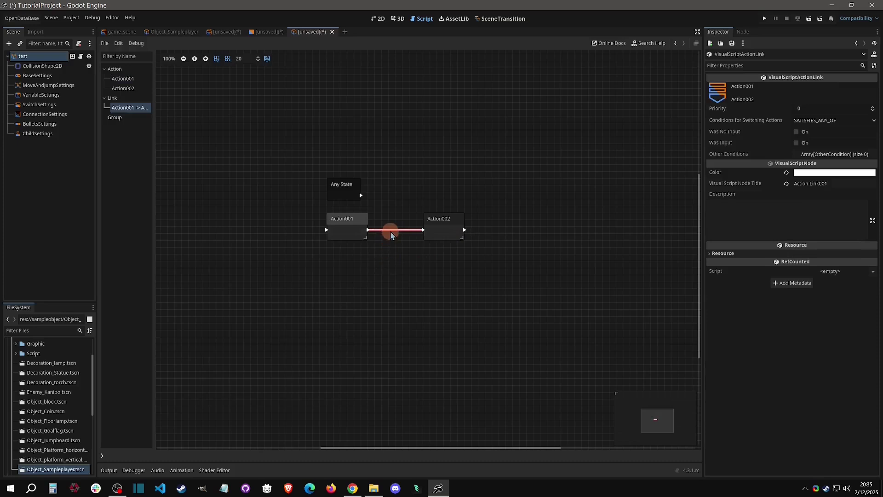
{"action": "left_click_drag", "start_coordinate": [335, 185], "coordinate": [335, 152]}
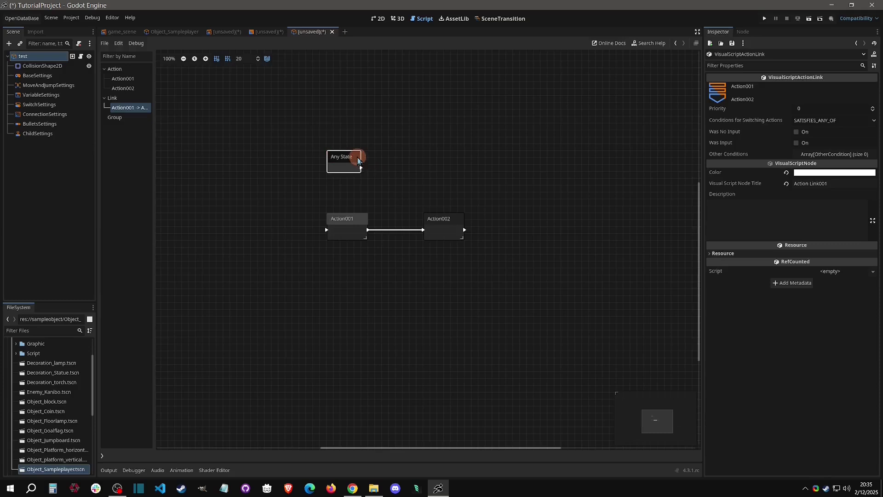
Add a new Action003 node and link Any State to it
{"action": "right_click", "coordinate": [410, 158]}
{"action": "left_click", "coordinate": [420, 164]}
{"action": "right_click", "coordinate": [357, 168]}
{"action": "left_click", "coordinate": [352, 182]}
{"action": "left_click", "coordinate": [408, 172]}
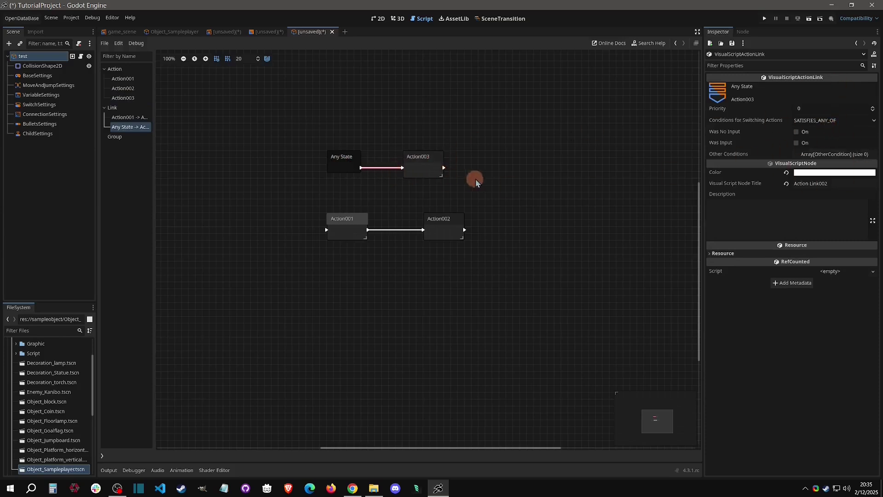
{"action": "left_click", "coordinate": [475, 152]}
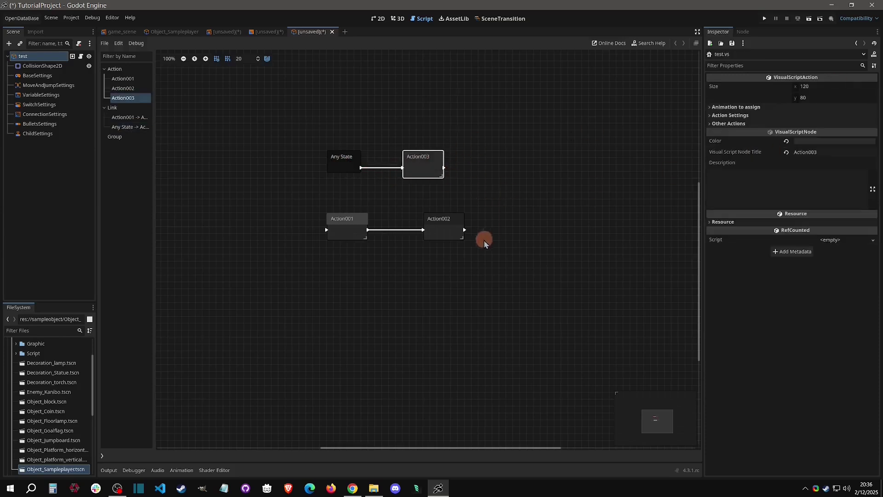
Expand Action001's animation, action settings and Other Actions, opening Element Settings for a new action
{"action": "left_click", "coordinate": [339, 230]}
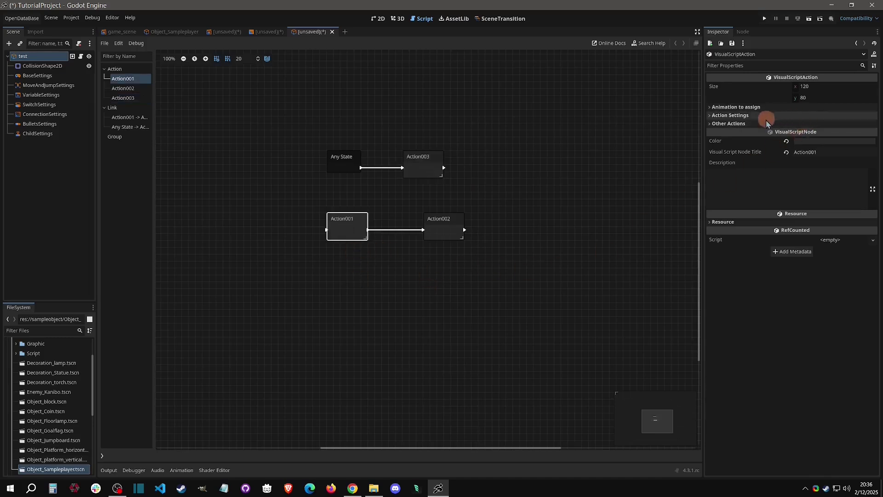
{"action": "left_click", "coordinate": [773, 109]}
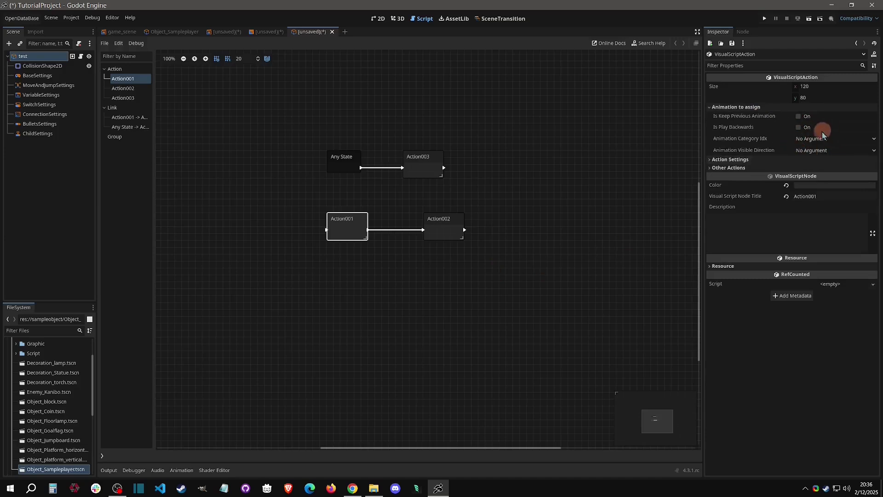
{"action": "left_click", "coordinate": [767, 159]}
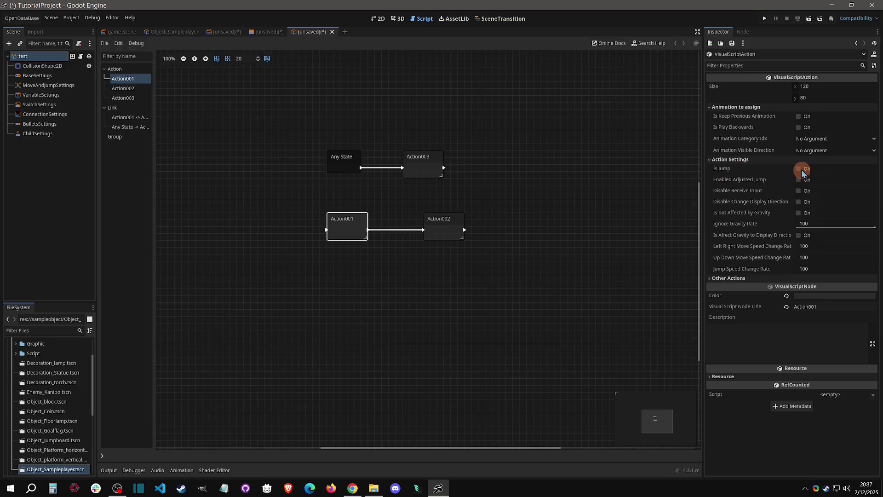
{"action": "left_click", "coordinate": [748, 276]}
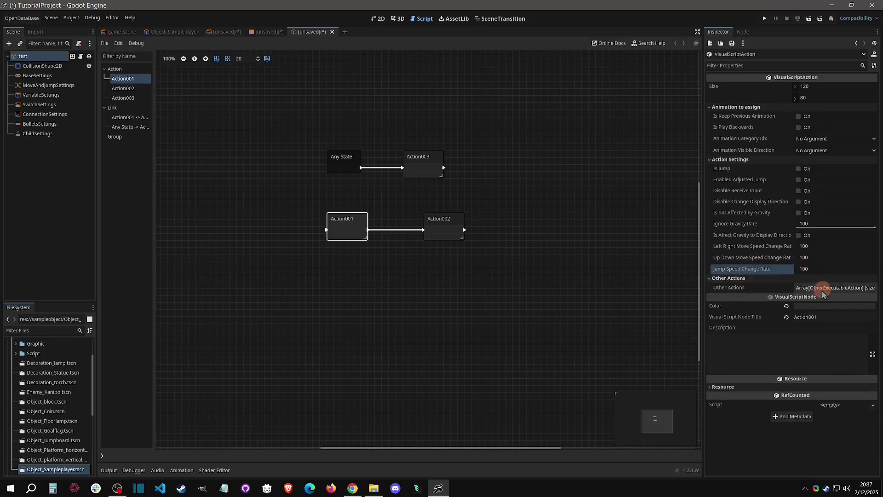
{"action": "left_click", "coordinate": [822, 290]}
{"action": "left_click", "coordinate": [798, 312]}
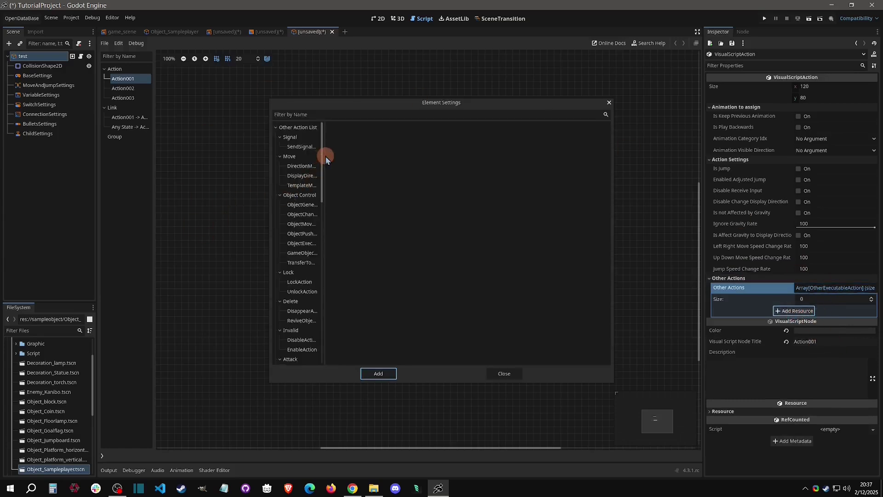
Add a DisplayTextAction to Action001 with Text Body 'hey hows it going'
{"action": "left_click_drag", "start_coordinate": [327, 156], "coordinate": [353, 153]}
{"action": "left_click", "coordinate": [342, 113]}
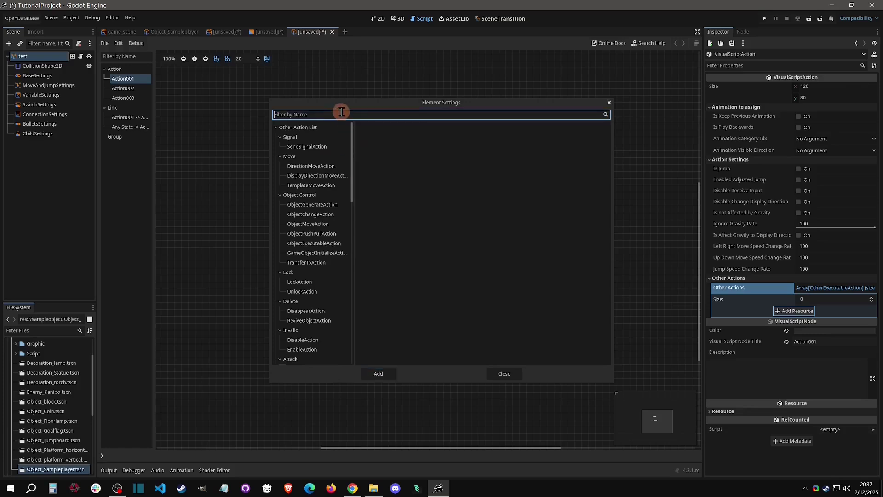
{"action": "type", "text": "displ"}
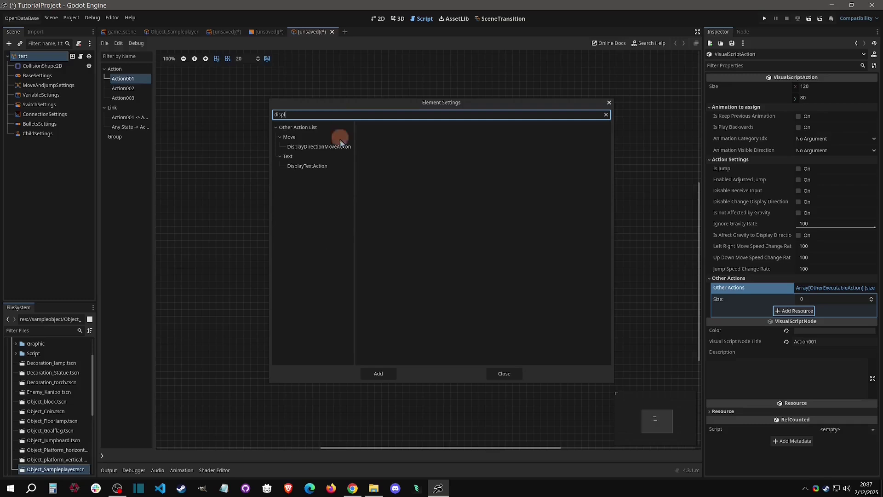
{"action": "left_click", "coordinate": [319, 166]}
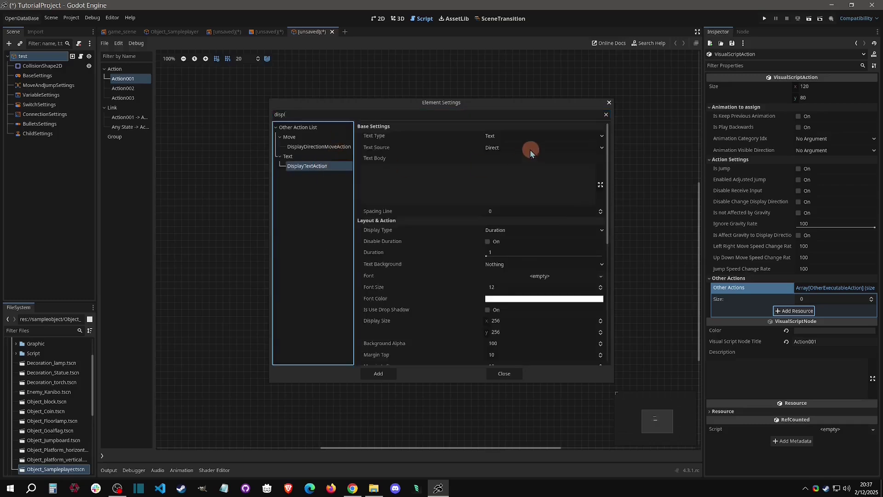
{"action": "left_click", "coordinate": [467, 174]}
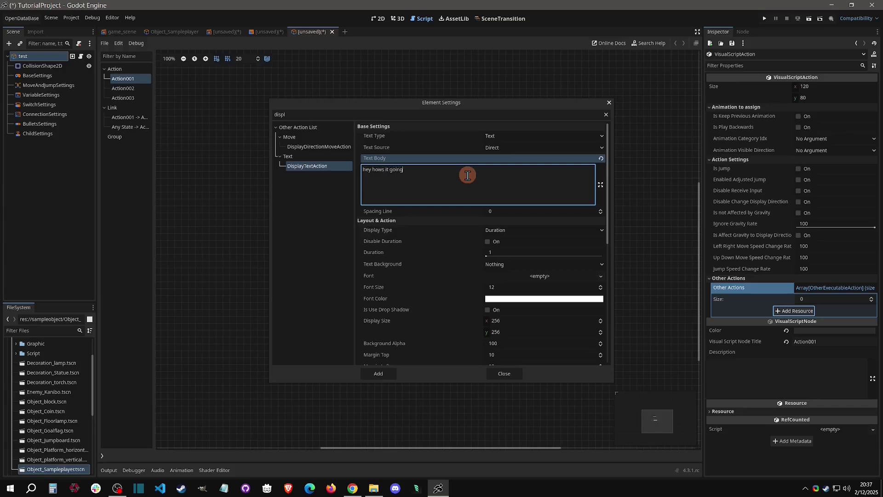
{"action": "scroll", "coordinate": [470, 177], "scroll_direction": "down", "scroll_amount": 8}
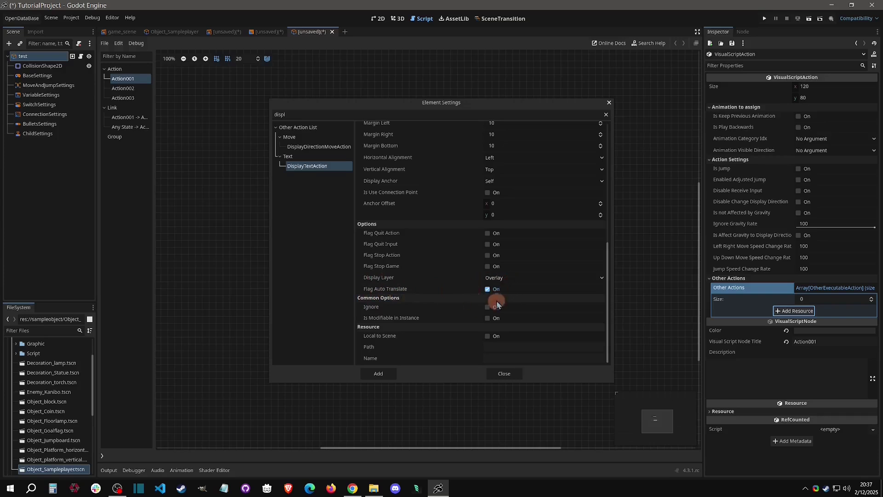
{"action": "scroll", "coordinate": [474, 283], "scroll_direction": "up", "scroll_amount": 8}
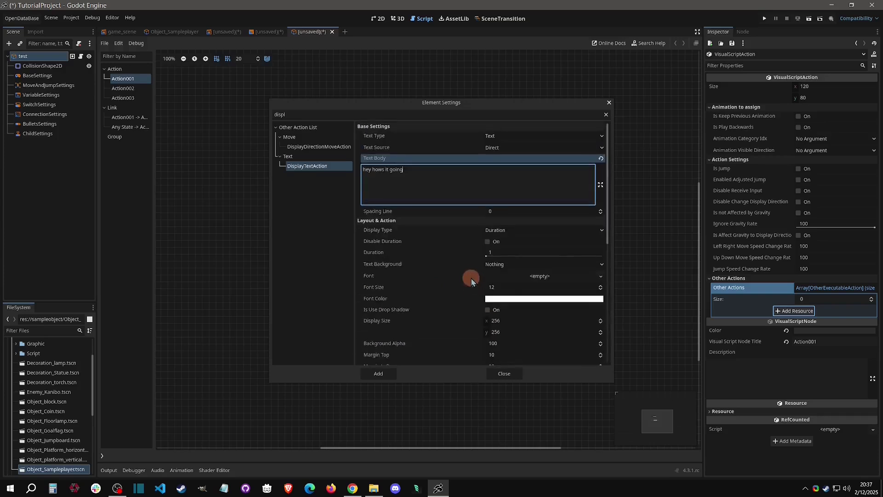
{"action": "left_click", "coordinate": [380, 373]}
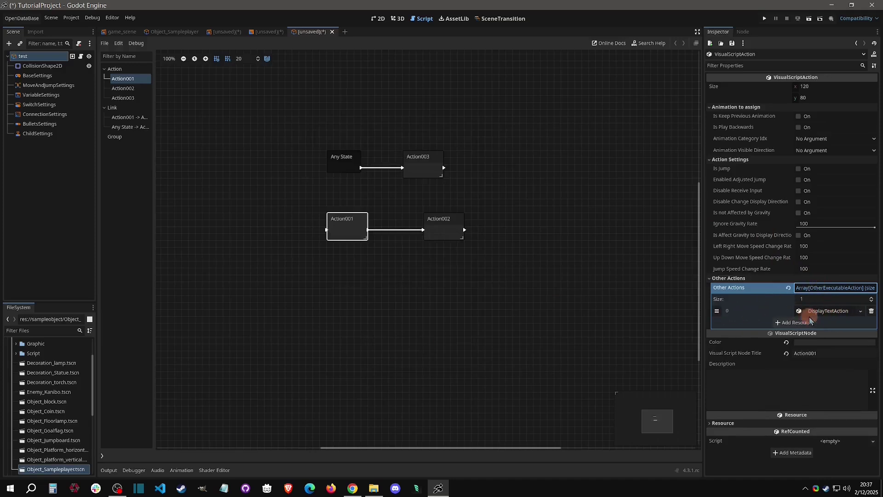
Add a second DisplayTextAction to Action001's Other Actions and review the first entry's options
{"action": "left_click", "coordinate": [795, 322]}
{"action": "left_click", "coordinate": [378, 373]}
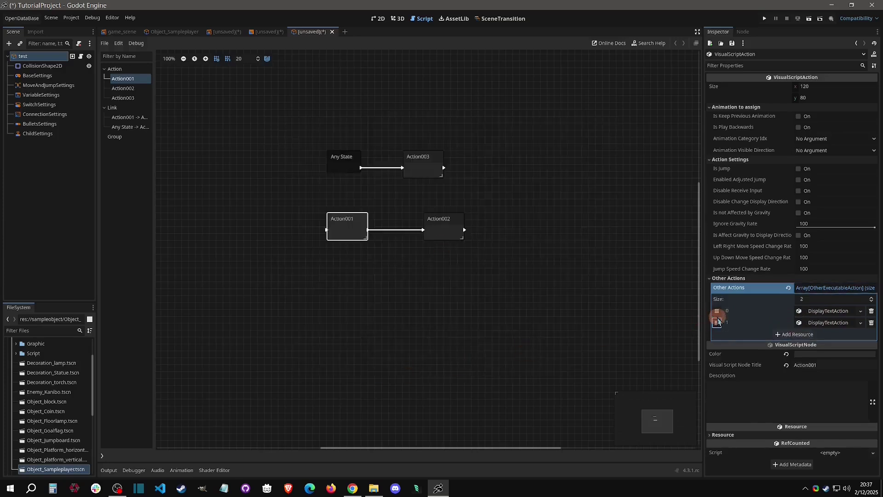
{"action": "left_click_drag", "start_coordinate": [717, 323], "coordinate": [717, 311]}
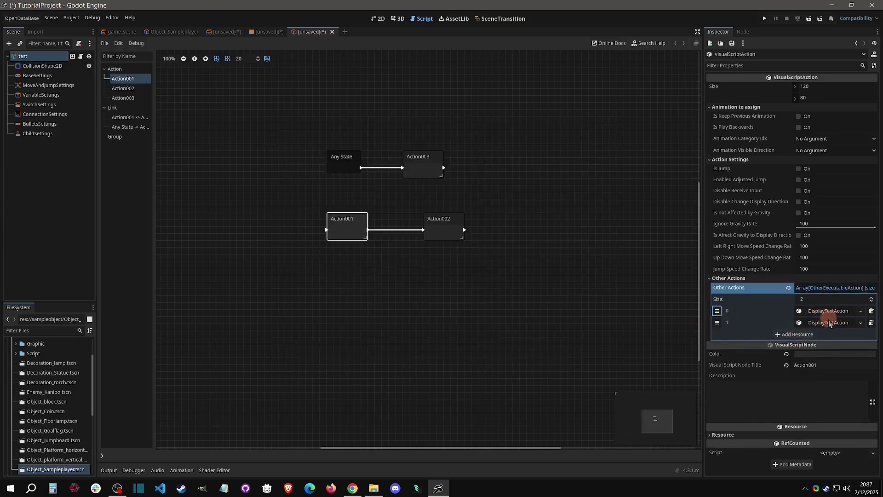
{"action": "left_click", "coordinate": [861, 312]}
{"action": "left_click_drag", "start_coordinate": [863, 251], "coordinate": [865, 373]}
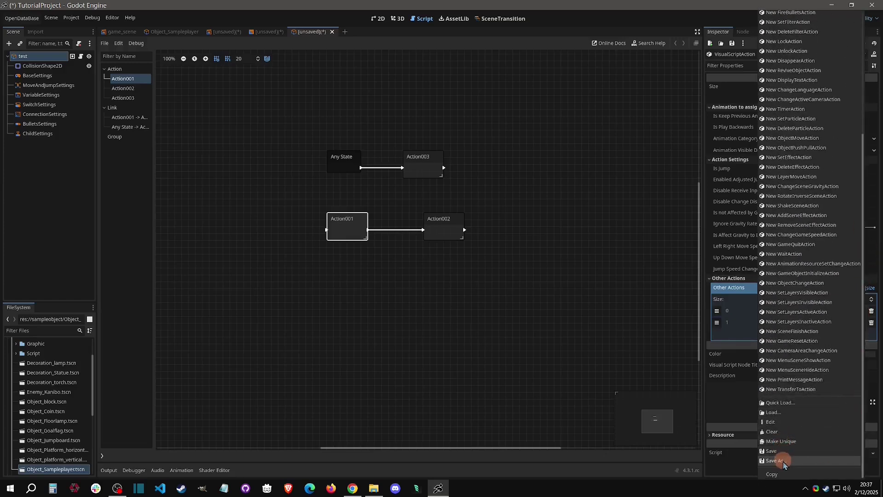
{"action": "left_click", "coordinate": [746, 342]}
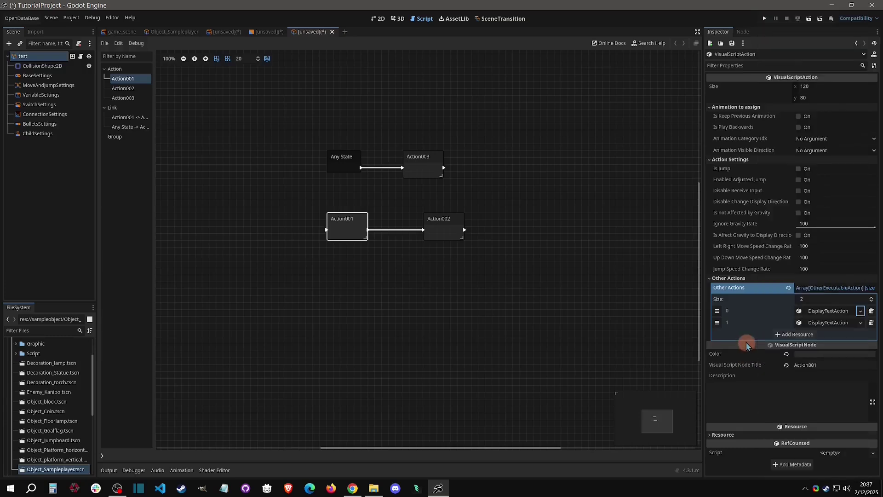
Add a third, empty Other Actions entry, trying Quick Load before cancelling
{"action": "left_click", "coordinate": [796, 338]}
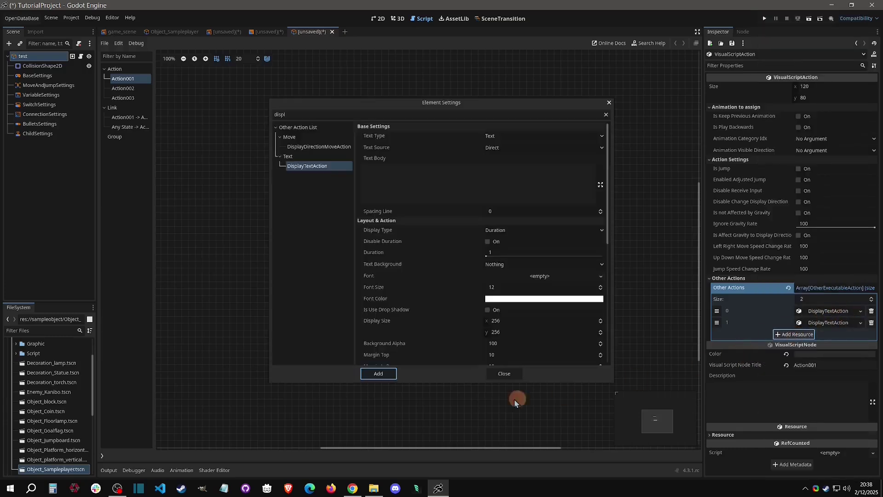
{"action": "left_click", "coordinate": [379, 372]}
{"action": "left_click", "coordinate": [858, 336]}
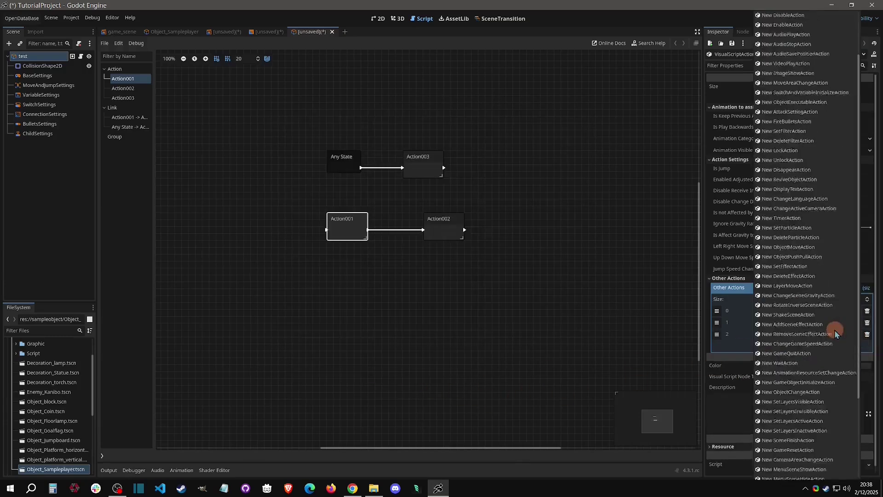
{"action": "left_click", "coordinate": [777, 435]}
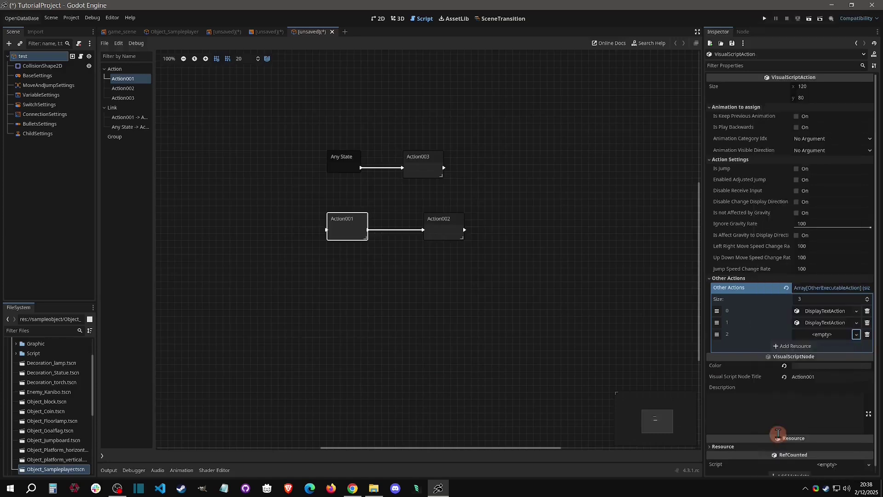
{"action": "left_click", "coordinate": [851, 336]}
{"action": "left_click", "coordinate": [787, 465]}
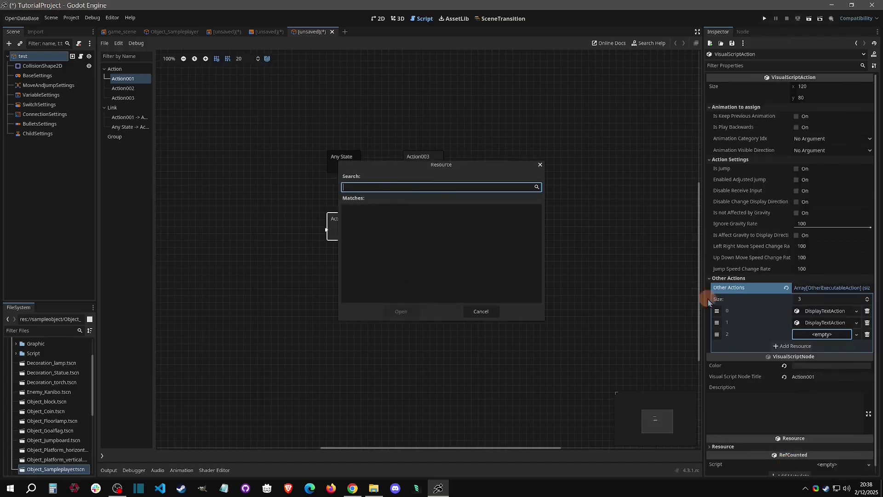
{"action": "left_click", "coordinate": [480, 311]}
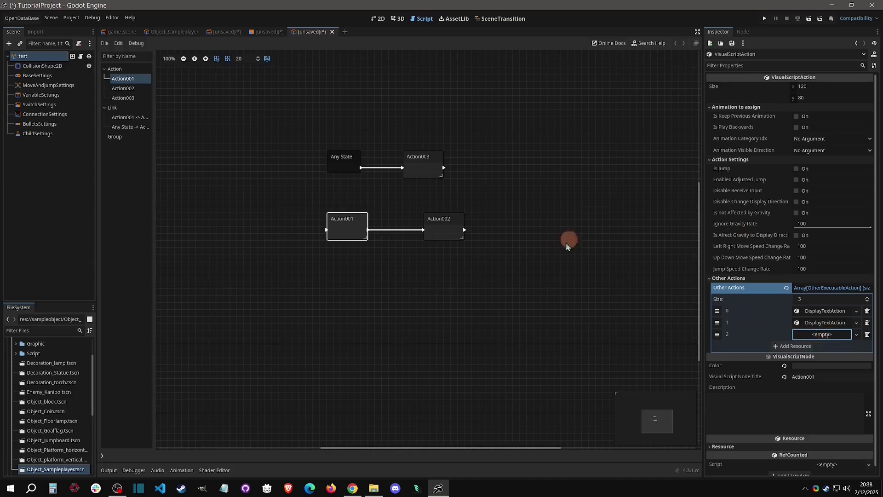
On the Action001→Action002 link, keep SATISFIES_ANY_OF, require input, and add an InputCondition
{"action": "left_click", "coordinate": [390, 229]}
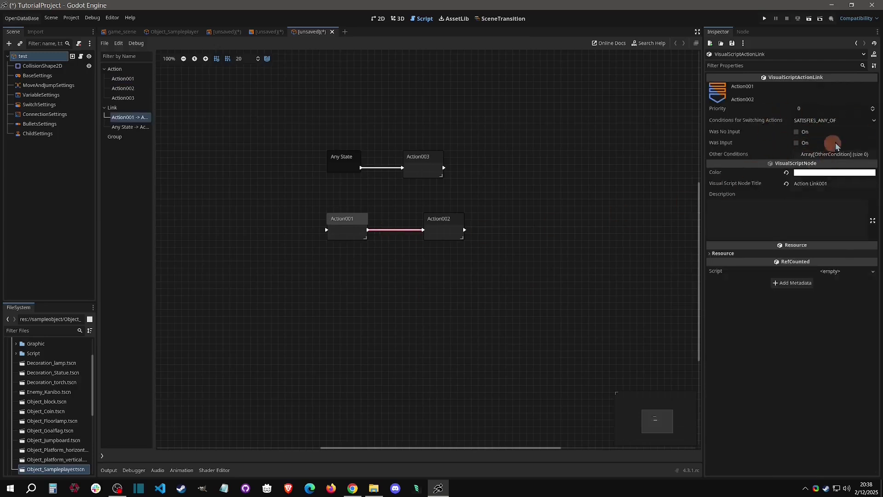
{"action": "left_click", "coordinate": [826, 120]}
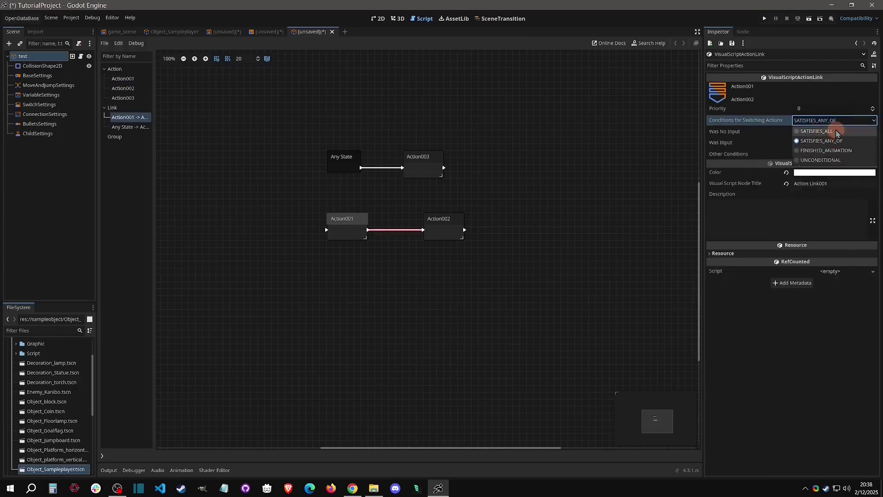
{"action": "left_click", "coordinate": [828, 120]}
{"action": "left_click", "coordinate": [797, 143]}
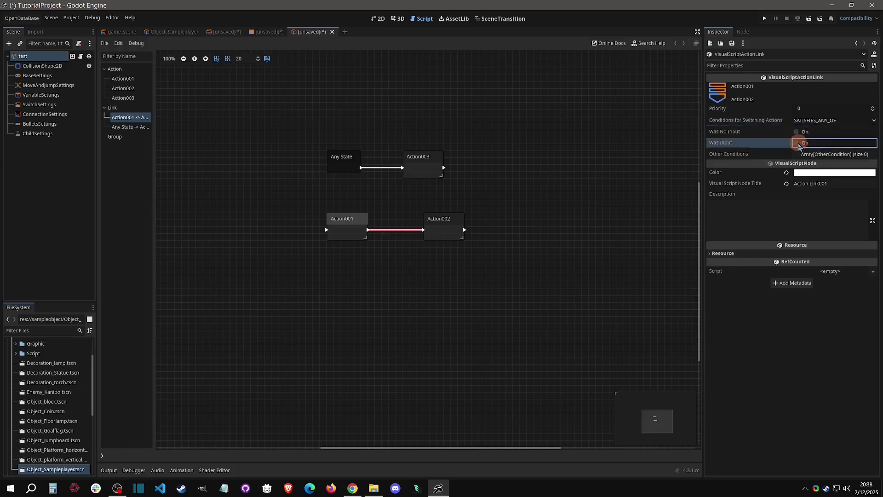
{"action": "left_click", "coordinate": [828, 154]}
{"action": "left_click", "coordinate": [826, 154]}
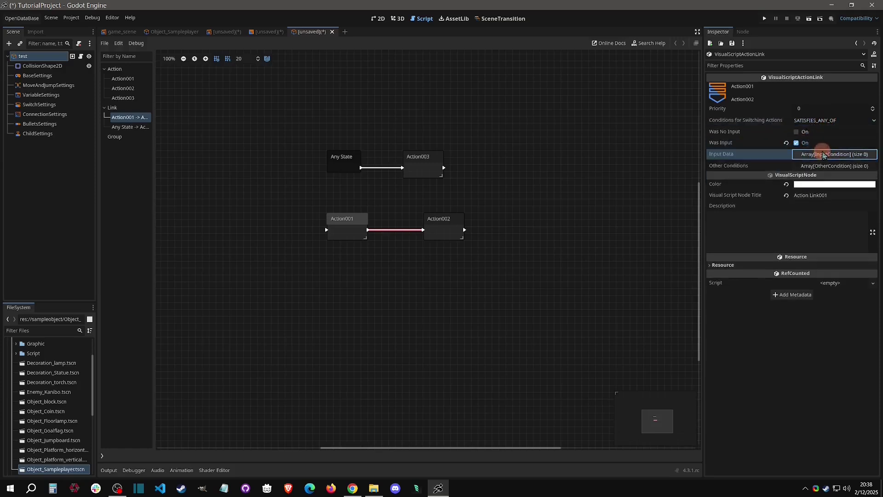
{"action": "left_click", "coordinate": [827, 154]}
{"action": "left_click", "coordinate": [805, 181]}
{"action": "left_click", "coordinate": [826, 179]}
{"action": "left_click", "coordinate": [830, 195]}
Set the InputCondition to Registered Key A, Moment Pressed, and edit Accept Frame Count
{"action": "left_click", "coordinate": [830, 179]}
{"action": "left_click", "coordinate": [821, 189]}
{"action": "left_click", "coordinate": [817, 196]}
{"action": "left_click", "coordinate": [816, 201]}
{"action": "left_click", "coordinate": [813, 211]}
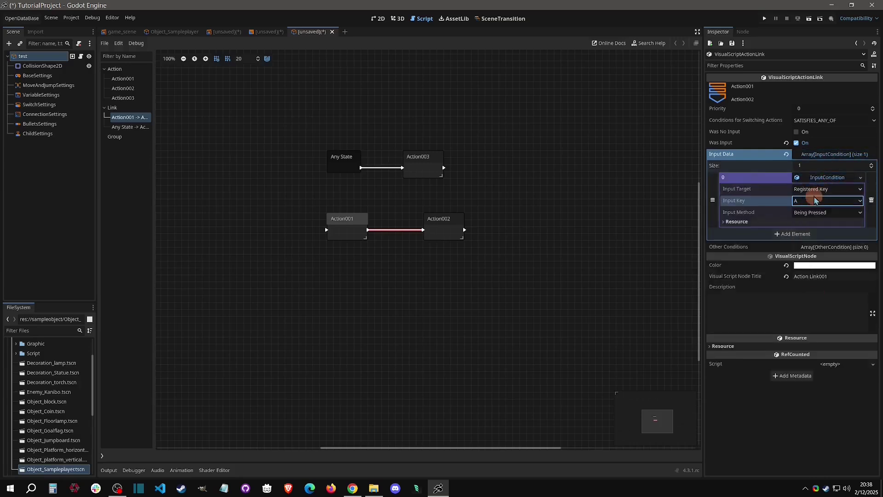
{"action": "left_click", "coordinate": [818, 212]}
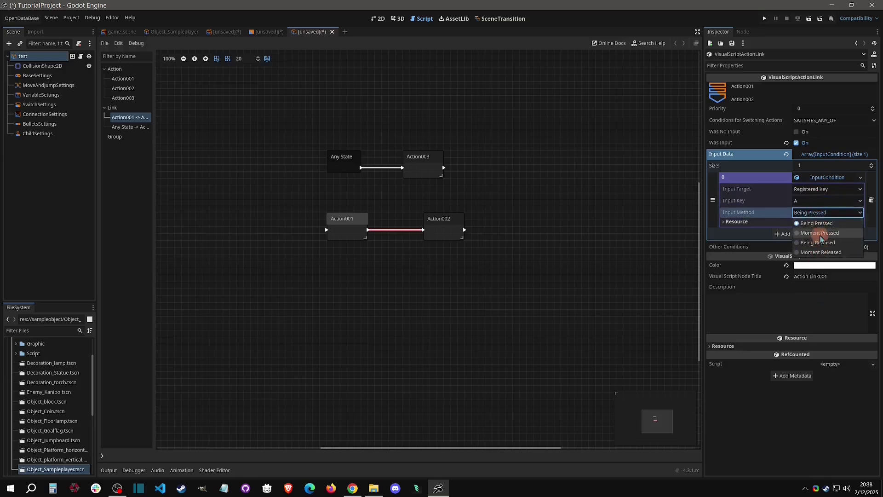
{"action": "left_click", "coordinate": [820, 233]}
{"action": "left_click", "coordinate": [813, 227]}
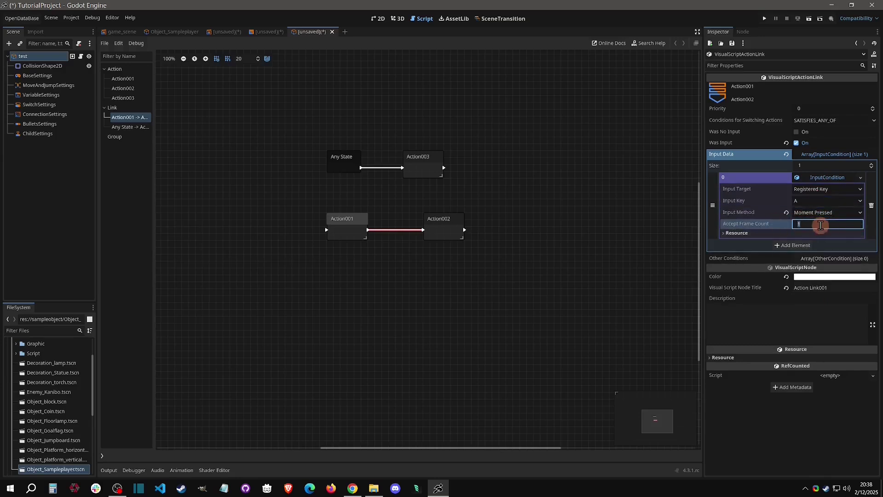
Expand Other Conditions and open Element Settings listing the available condition types
{"action": "left_click", "coordinate": [813, 259]}
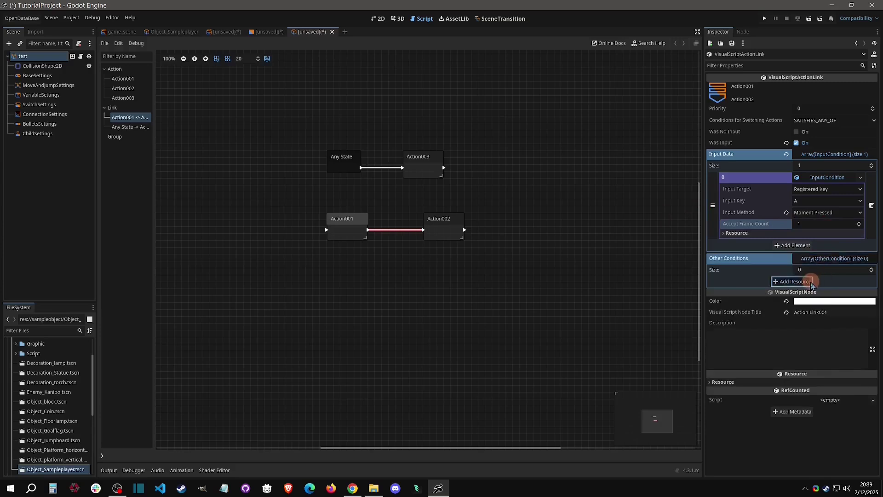
{"action": "left_click", "coordinate": [792, 281]}
{"action": "left_click_drag", "start_coordinate": [325, 183], "coordinate": [359, 184]}
{"action": "left_click_drag", "start_coordinate": [357, 240], "coordinate": [339, 131]}
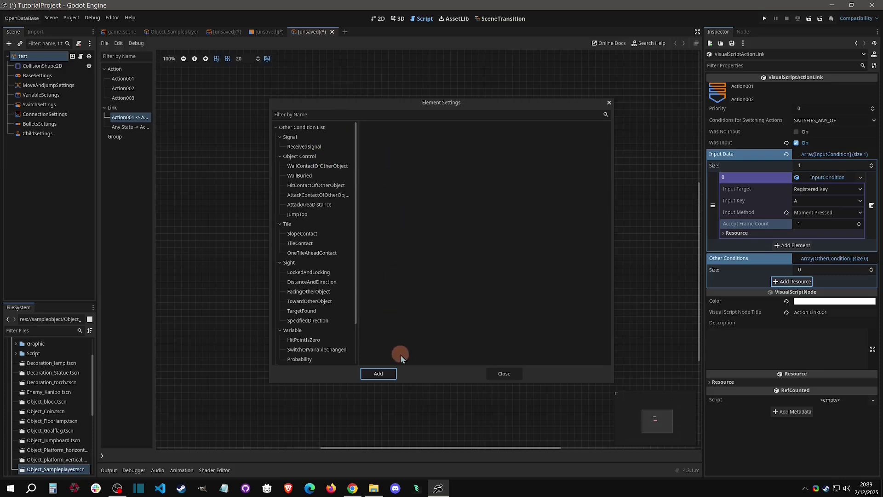
Add a WallContactOfOtherObject condition to the link's Other Conditions
{"action": "left_click", "coordinate": [505, 373]}
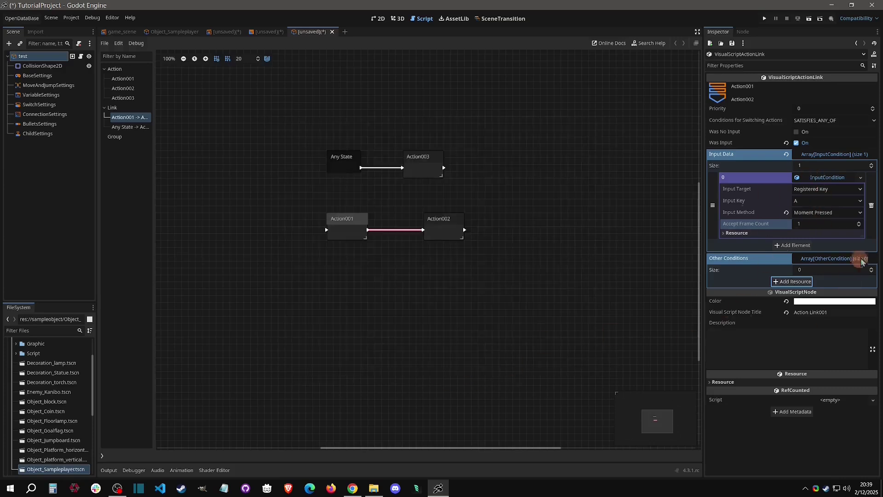
{"action": "left_click", "coordinate": [803, 282]}
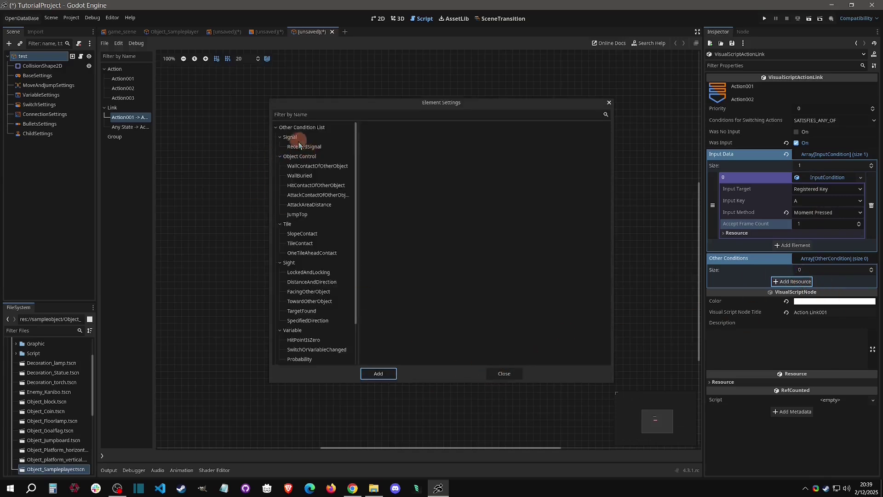
{"action": "left_click", "coordinate": [301, 167]}
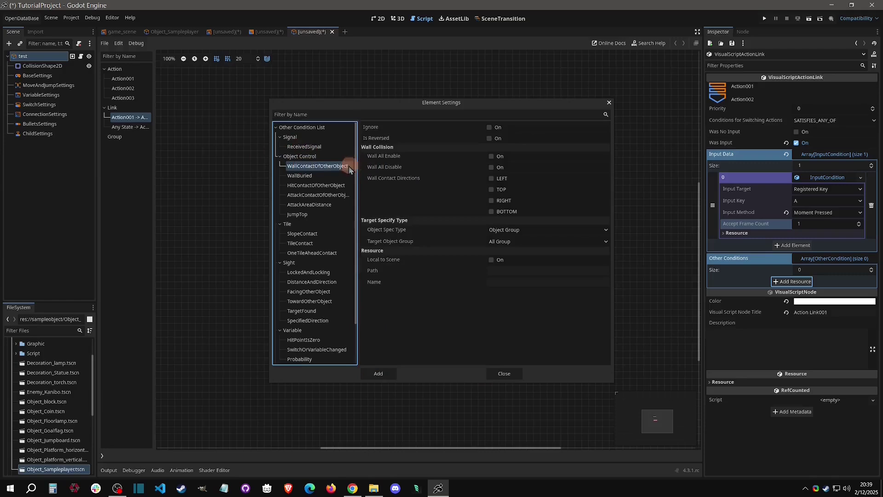
{"action": "left_click", "coordinate": [386, 374]}
Confirm the wall-contact condition's Logical Condition With Previous stays AND, then close it
{"action": "left_click", "coordinate": [822, 234]}
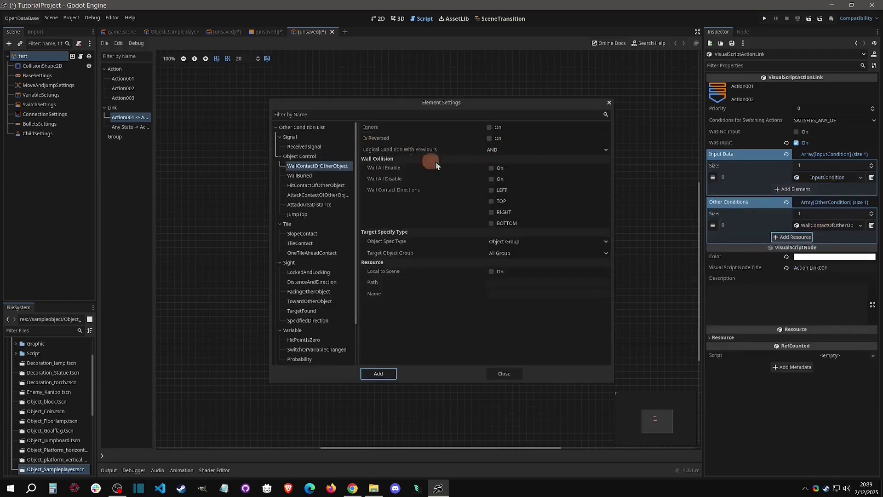
{"action": "left_click", "coordinate": [500, 150]}
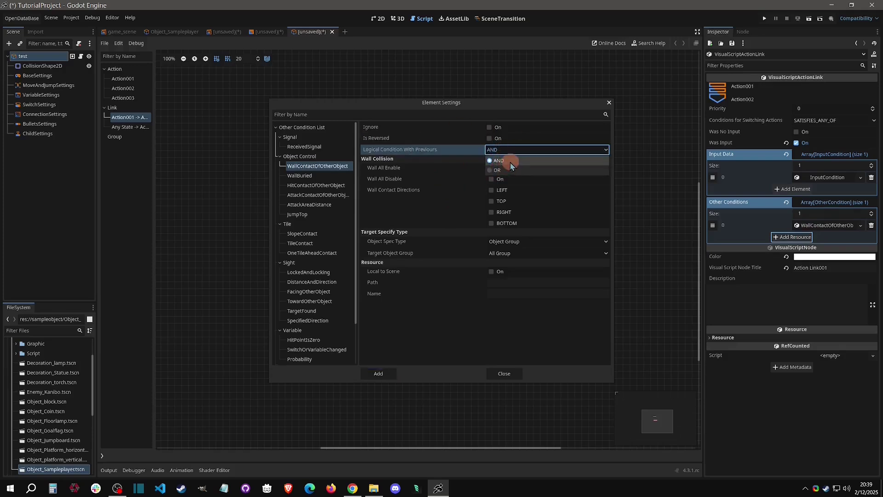
{"action": "left_click", "coordinate": [514, 162]}
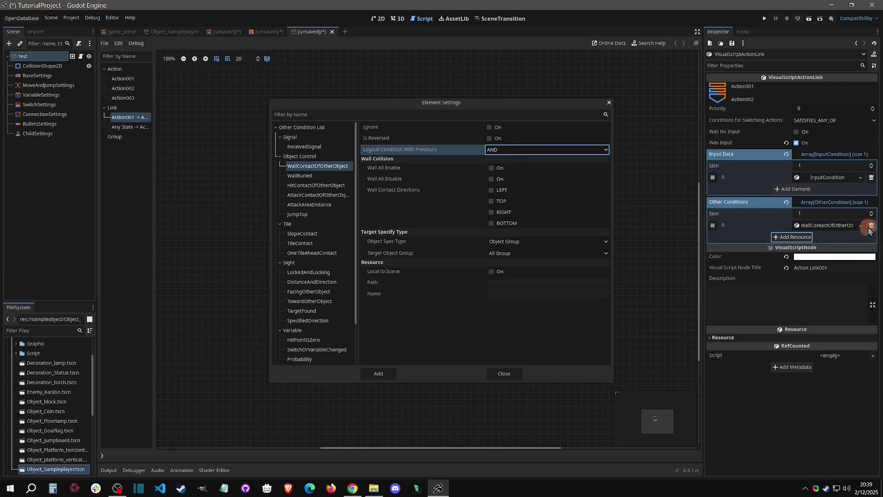
{"action": "left_click", "coordinate": [498, 150]}
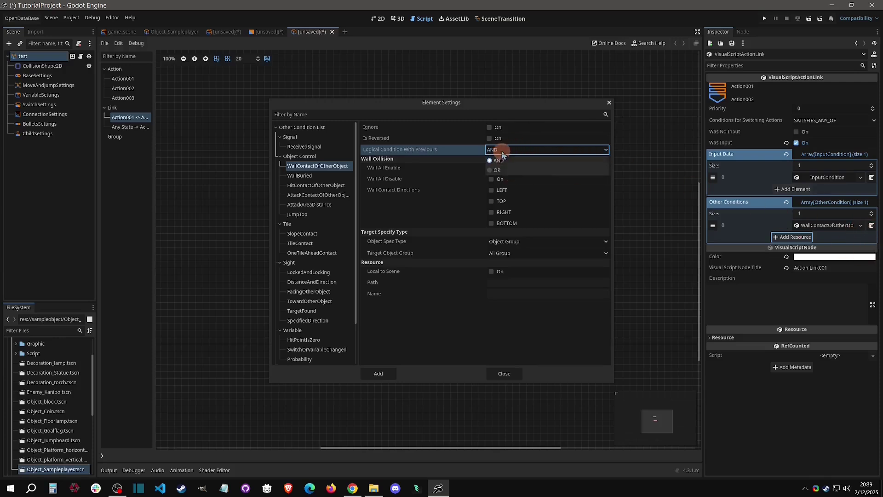
{"action": "left_click", "coordinate": [498, 161]}
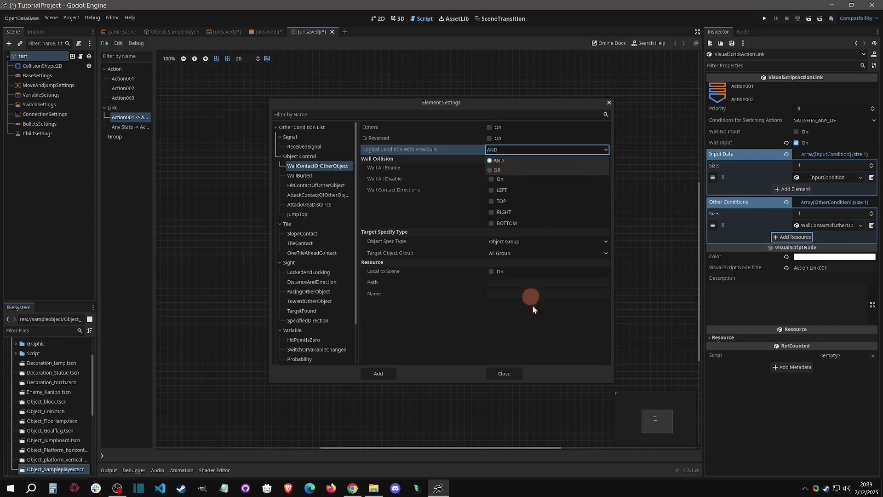
{"action": "left_click", "coordinate": [504, 373]}
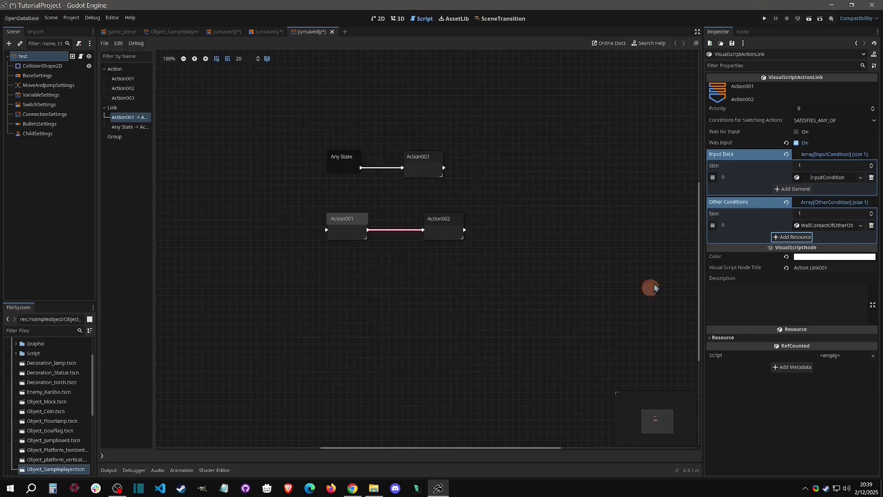
Expand the WallContactOfOtherObject resource's Wall Collision and Target Specify Type groups in the Inspector
{"action": "left_click", "coordinate": [829, 228]}
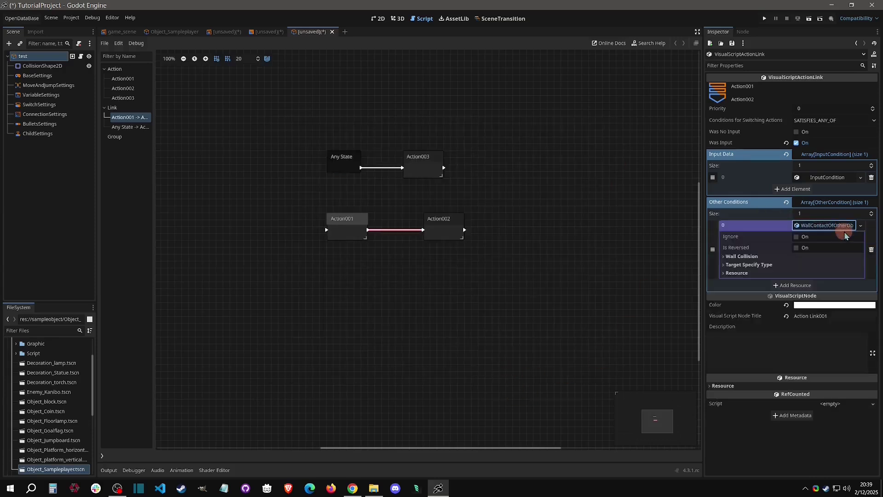
{"action": "left_click", "coordinate": [765, 259]}
{"action": "left_click", "coordinate": [766, 329]}
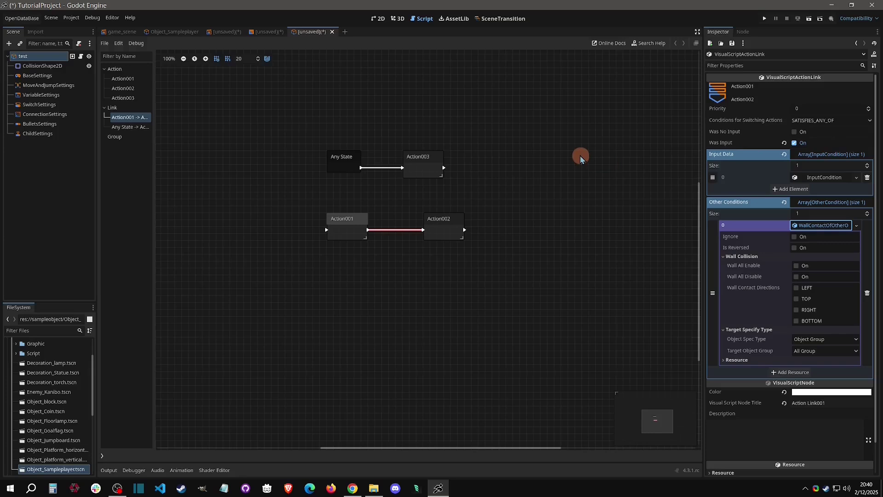
{"action": "left_click", "coordinate": [71, 17]}
In the Input Map, hide built-in actions and add action R1 bound to the P key
{"action": "left_click", "coordinate": [82, 29]}
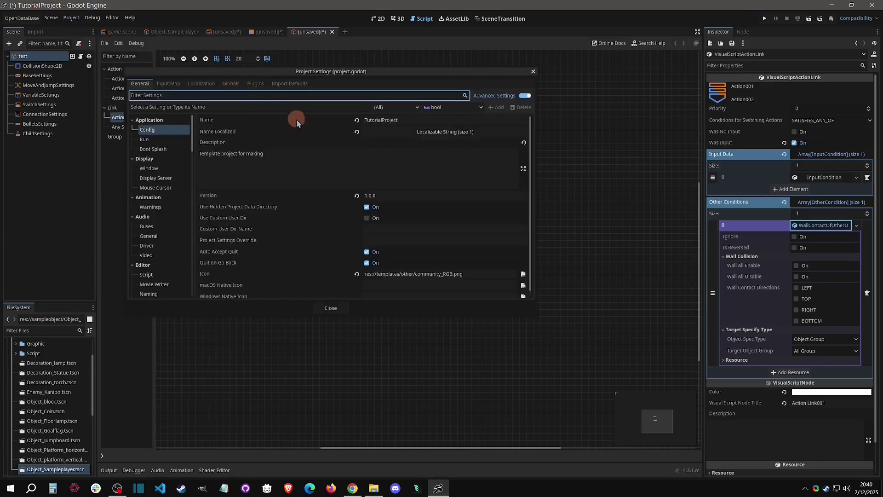
{"action": "left_click", "coordinate": [168, 83]}
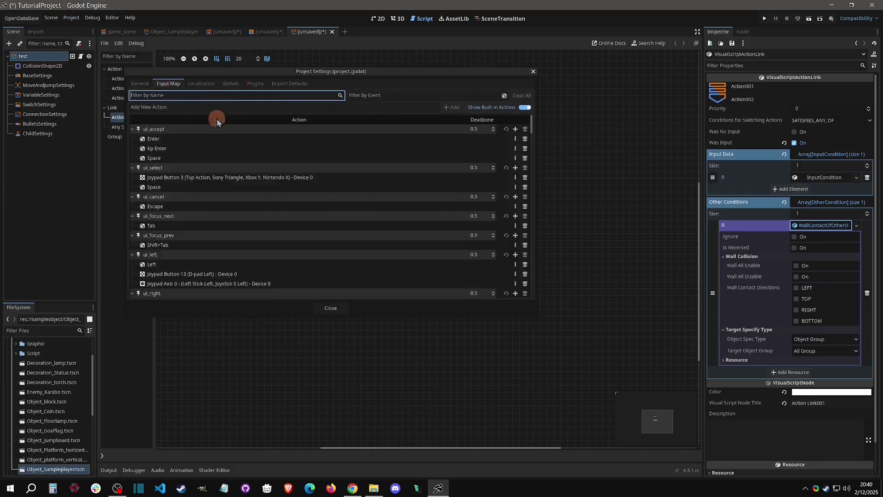
{"action": "left_click", "coordinate": [523, 108]}
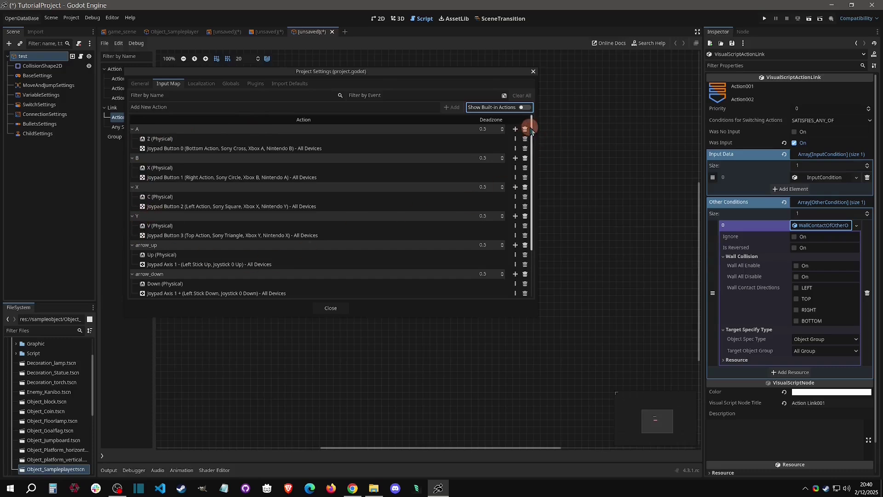
{"action": "scroll", "coordinate": [534, 189], "scroll_direction": "down", "scroll_amount": 2}
{"action": "scroll", "coordinate": [534, 129], "scroll_direction": "up", "scroll_amount": 2}
{"action": "left_click", "coordinate": [348, 105]}
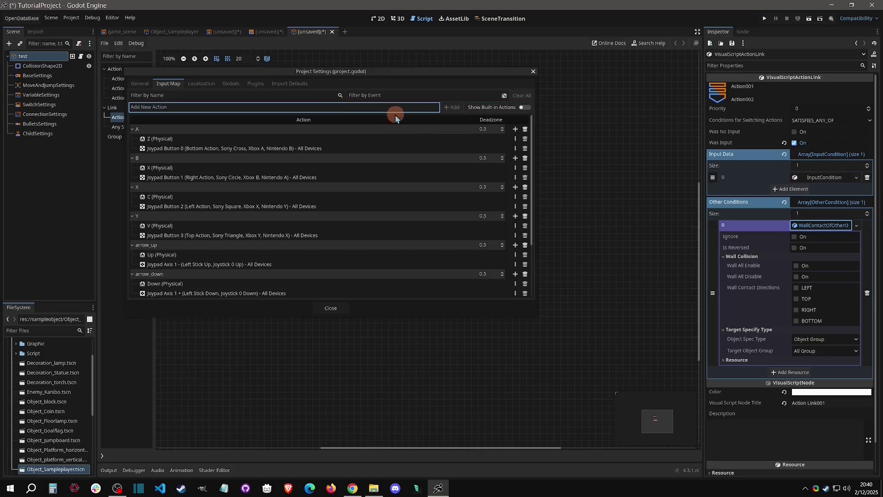
{"action": "left_click_drag", "start_coordinate": [532, 144], "coordinate": [533, 267]}
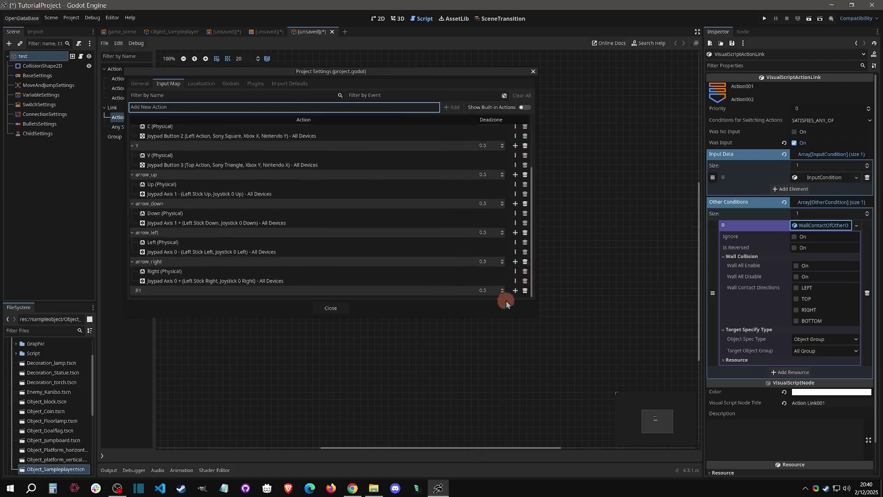
{"action": "left_click", "coordinate": [515, 291]}
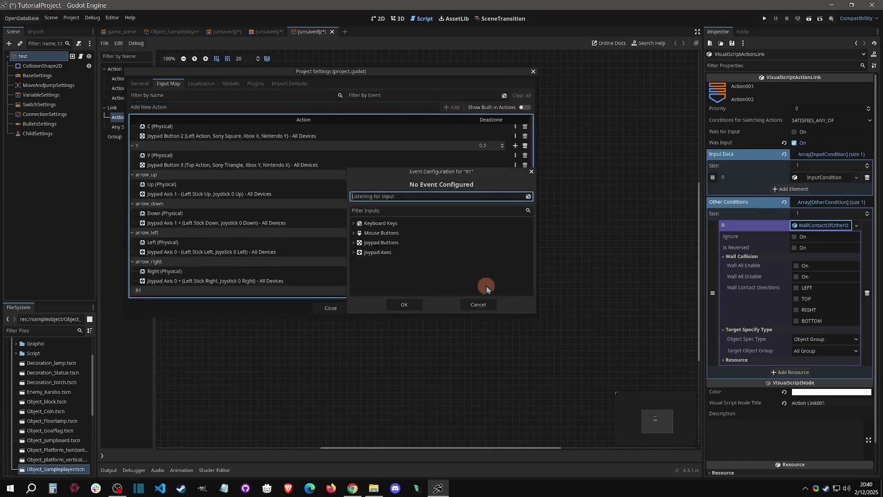
{"action": "key", "text": "p"}
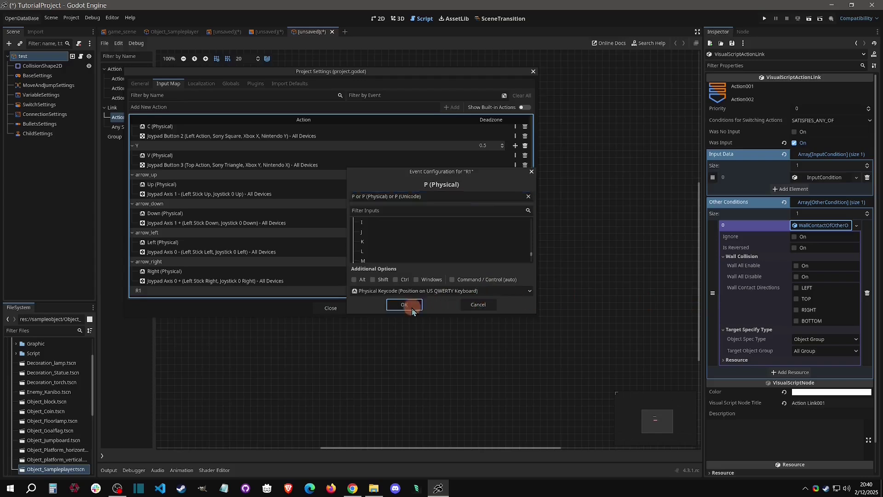
{"action": "left_click", "coordinate": [412, 306]}
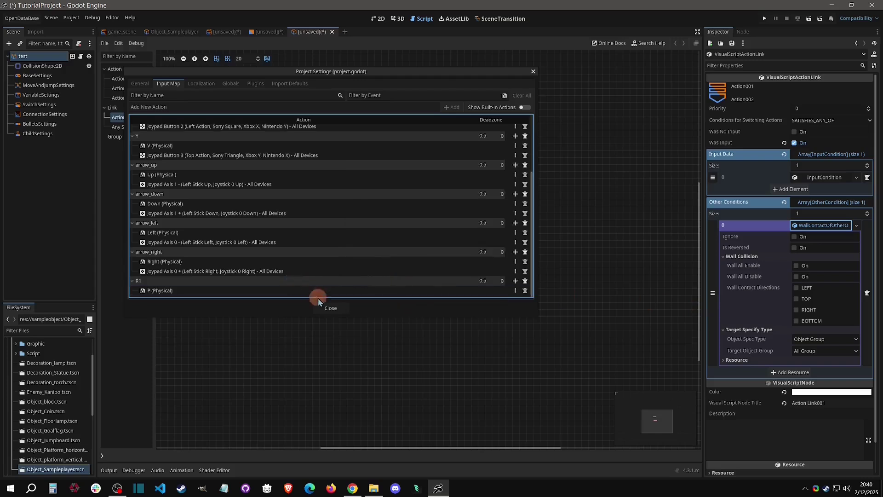
{"action": "left_click", "coordinate": [330, 308]}
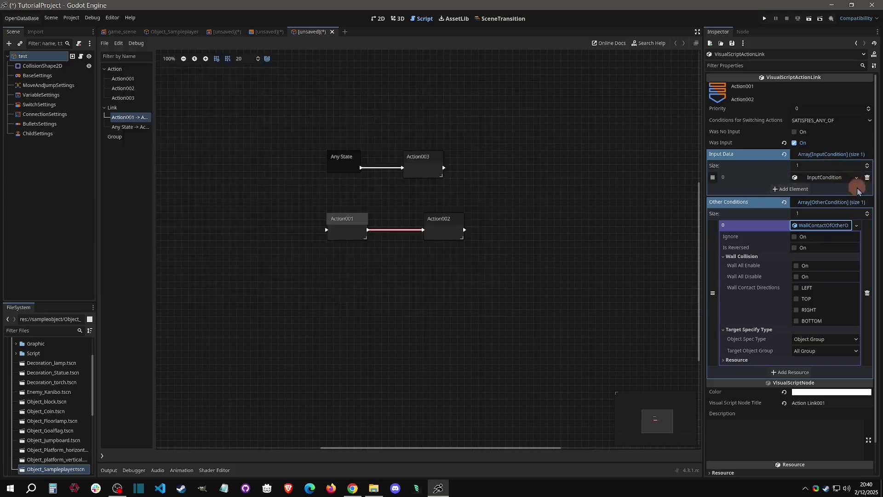
Confirm R1 appears in InputCondition's Input Key list, open a blank scene tab, and return to test
{"action": "left_click", "coordinate": [835, 177]}
{"action": "left_click", "coordinate": [819, 201]}
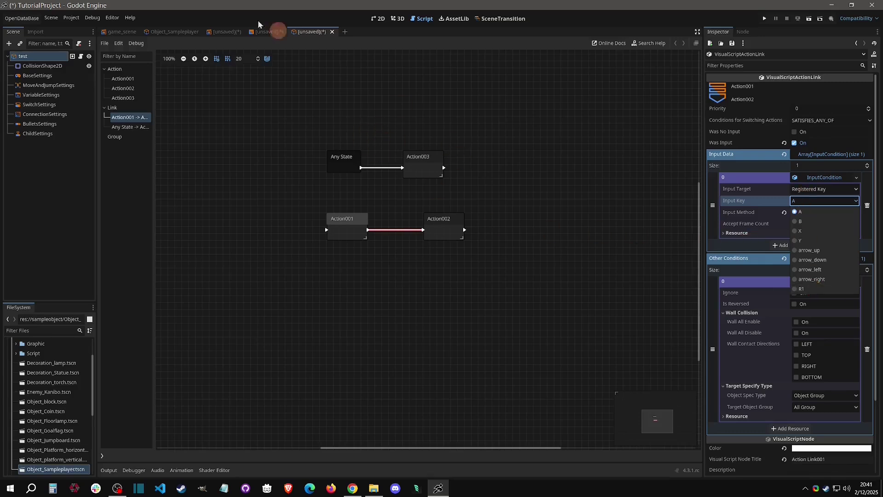
{"action": "left_click", "coordinate": [345, 31]}
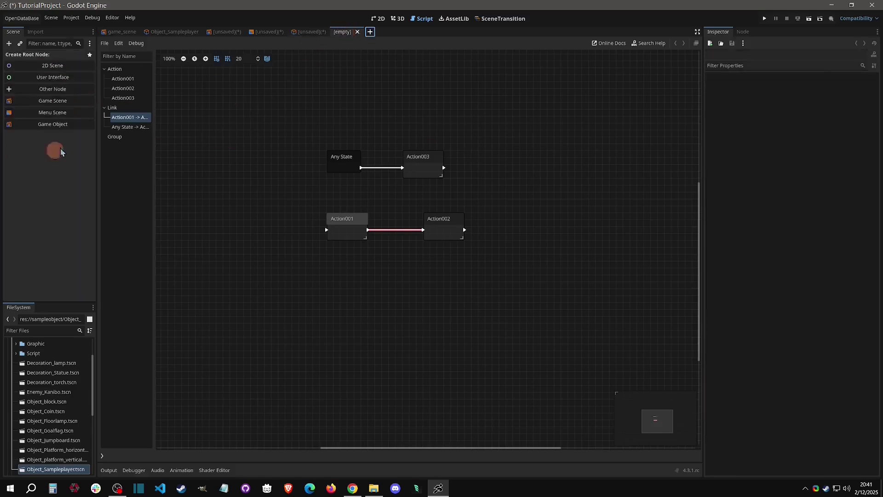
{"action": "left_click", "coordinate": [349, 34]}
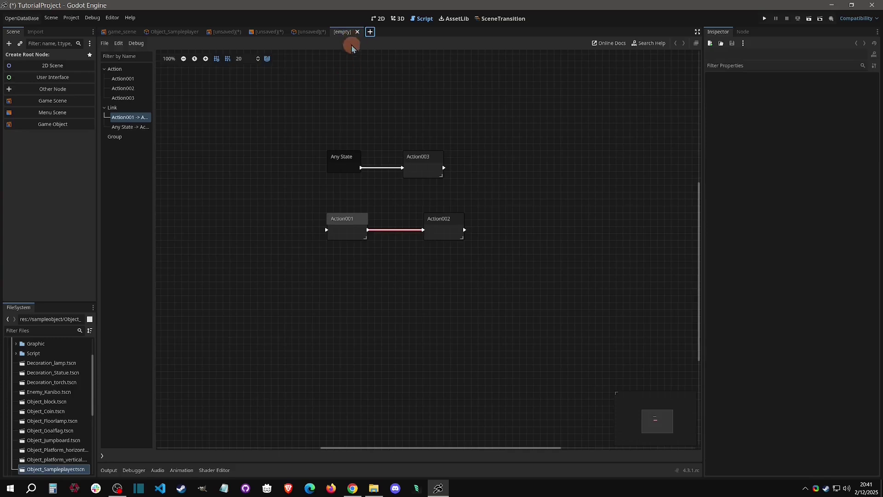
{"action": "left_click", "coordinate": [307, 32]}
Browse the node types available as a child of the test node, then cancel without adding one
{"action": "right_click", "coordinate": [54, 56]}
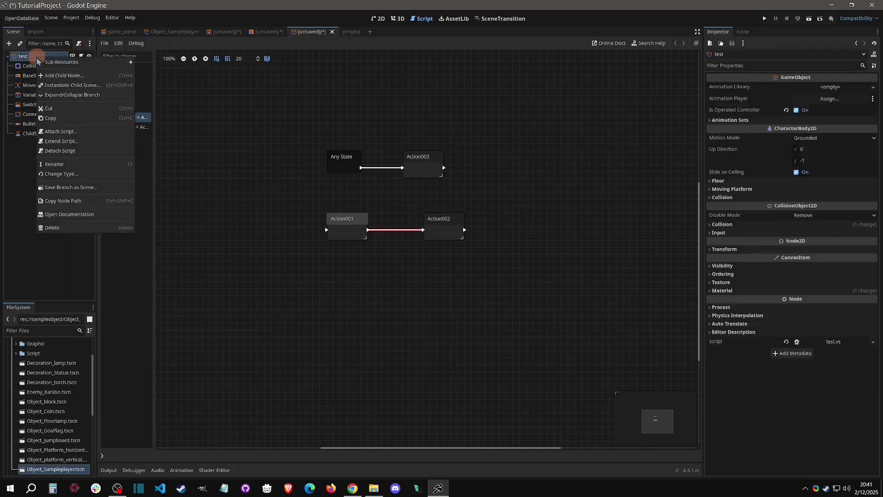
{"action": "left_click", "coordinate": [55, 76]}
{"action": "left_click", "coordinate": [259, 136]}
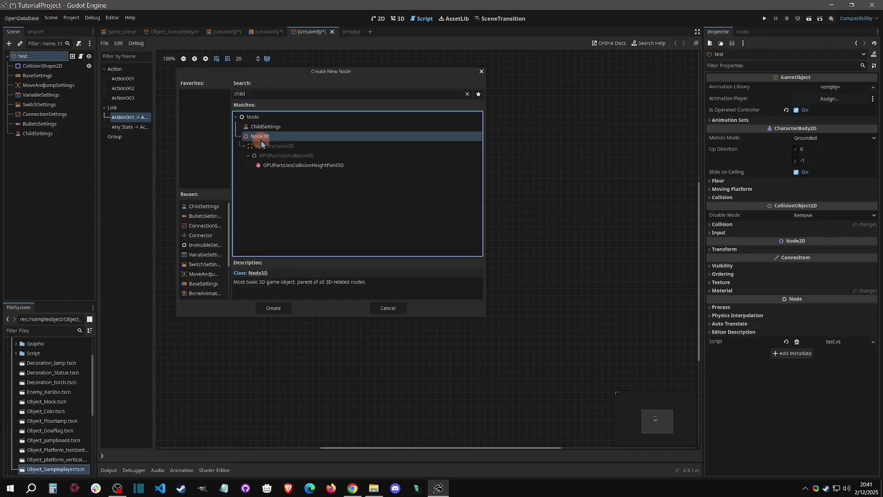
{"action": "left_click", "coordinate": [231, 93]}
{"action": "key", "text": "ctrl+a"}
{"action": "key", "text": "BackSpace"}
{"action": "left_click", "coordinate": [242, 184]}
{"action": "left_click", "coordinate": [243, 186]}
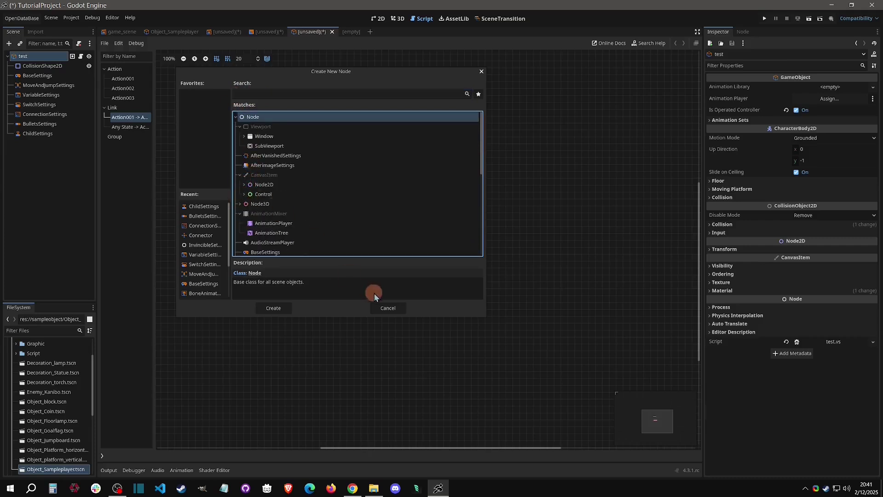
{"action": "left_click", "coordinate": [383, 308]}
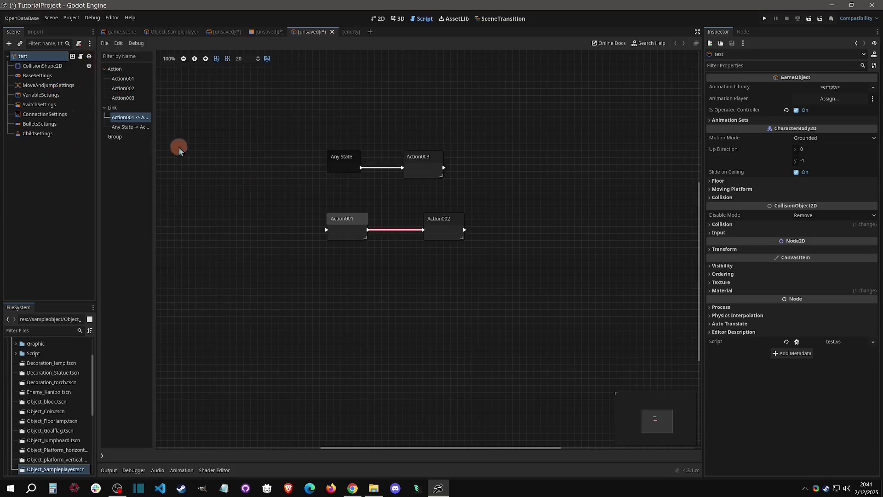
Select the game_scene node in the SceneTransition editor and bring up the Editor menu
{"action": "left_click", "coordinate": [518, 19]}
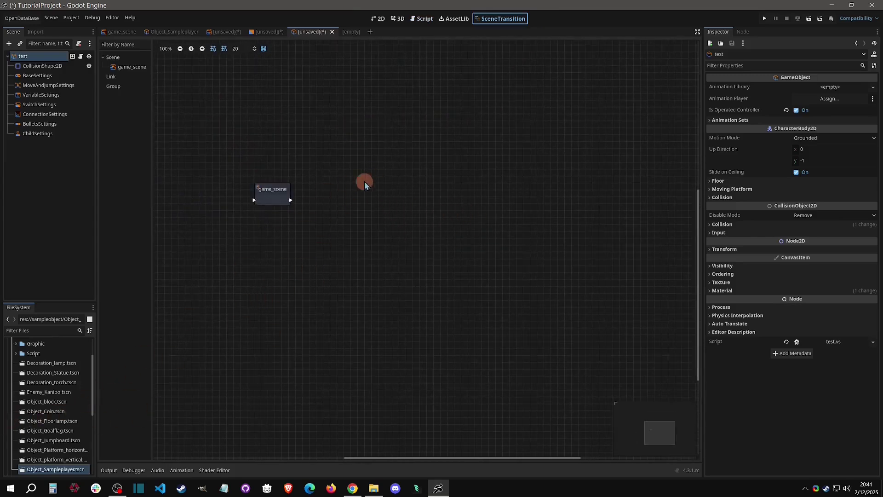
{"action": "right_click", "coordinate": [285, 203]}
{"action": "left_click", "coordinate": [275, 204]}
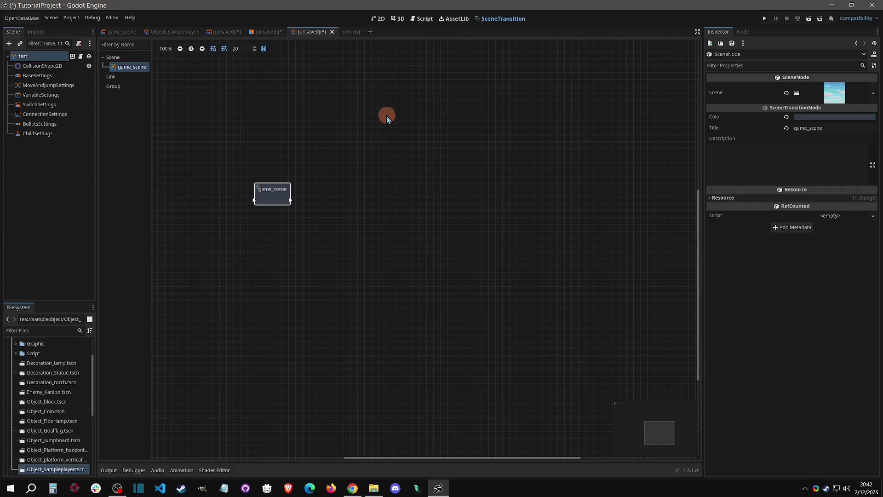
{"action": "left_click", "coordinate": [112, 19]}
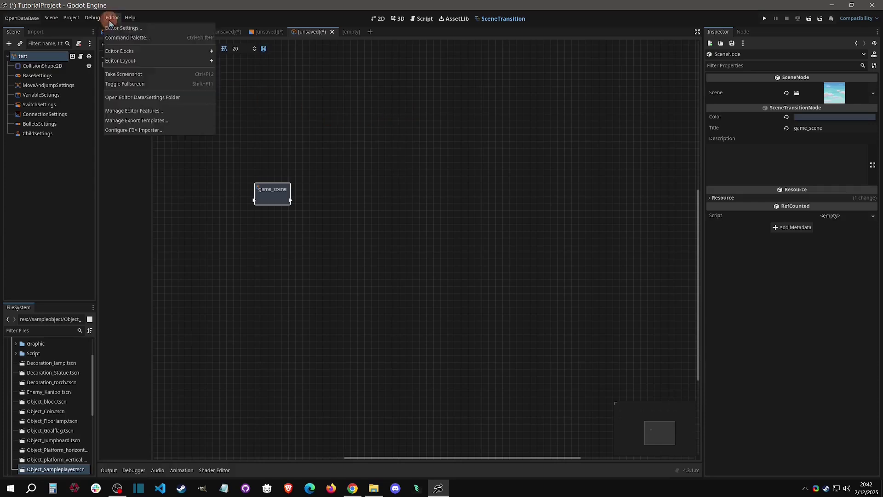
{"action": "left_click", "coordinate": [123, 29]}
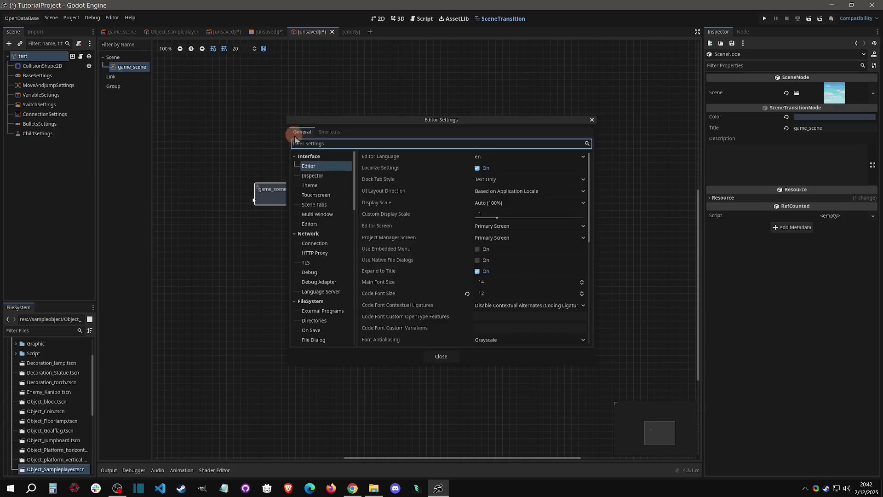
{"action": "left_click", "coordinate": [315, 185]}
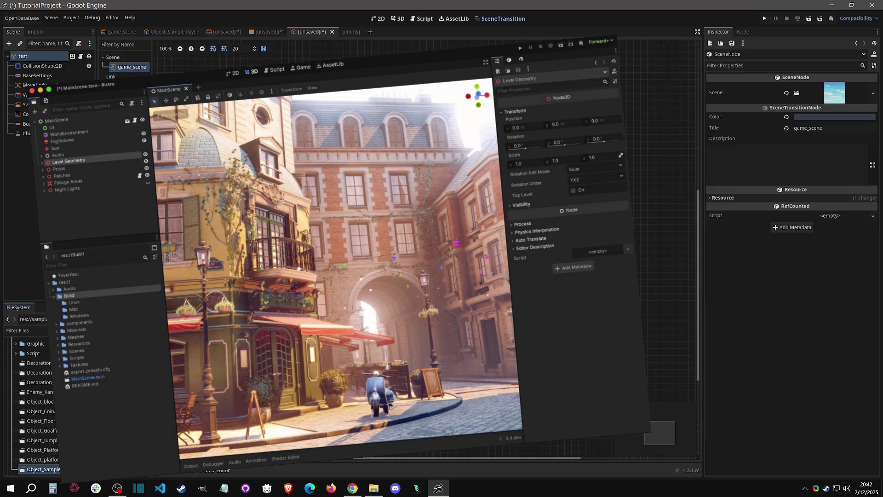
{"action": "left_click", "coordinate": [495, 155]}
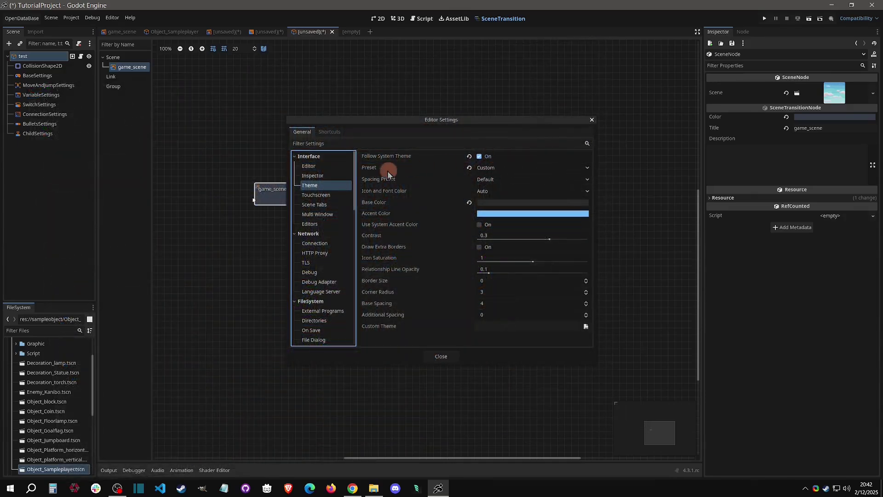
{"action": "left_click", "coordinate": [331, 132]}
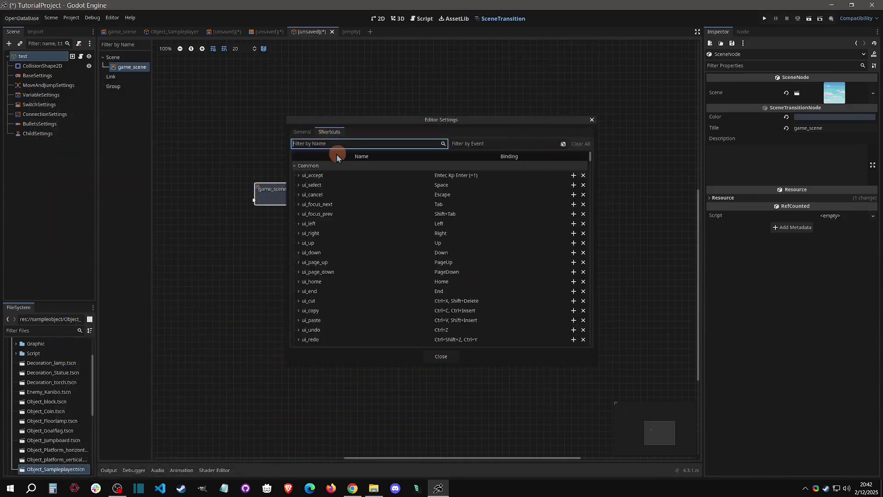
{"action": "left_click", "coordinate": [341, 145]}
{"action": "type", "text": "fold"}
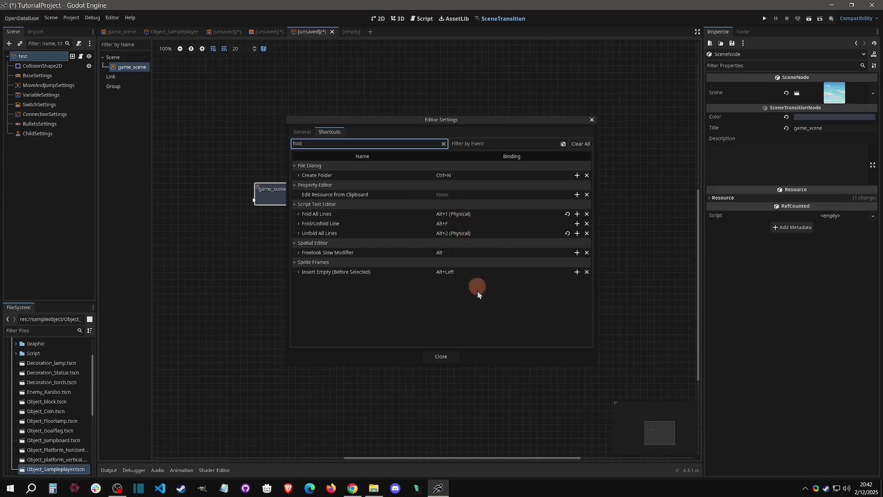
{"action": "left_click", "coordinate": [450, 363]}
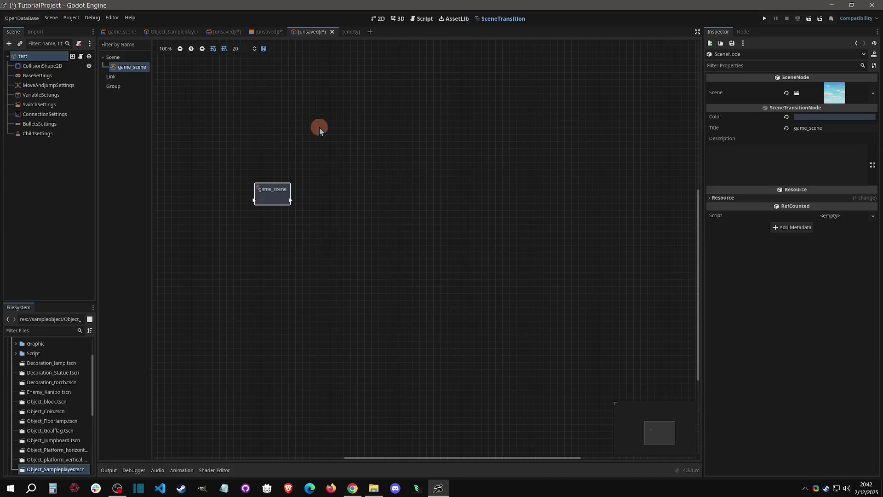
{"action": "left_click", "coordinate": [73, 17]}
{"action": "left_click", "coordinate": [77, 29]}
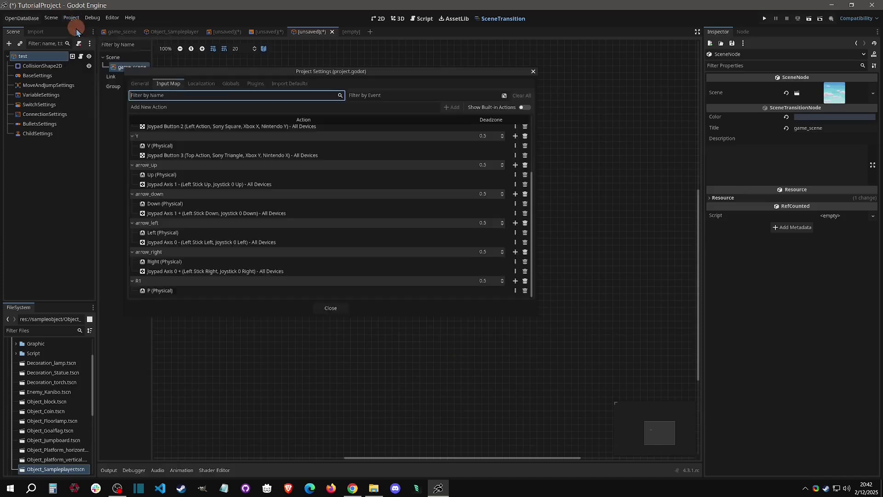
{"action": "left_click", "coordinate": [139, 83]}
{"action": "left_click", "coordinate": [149, 168]}
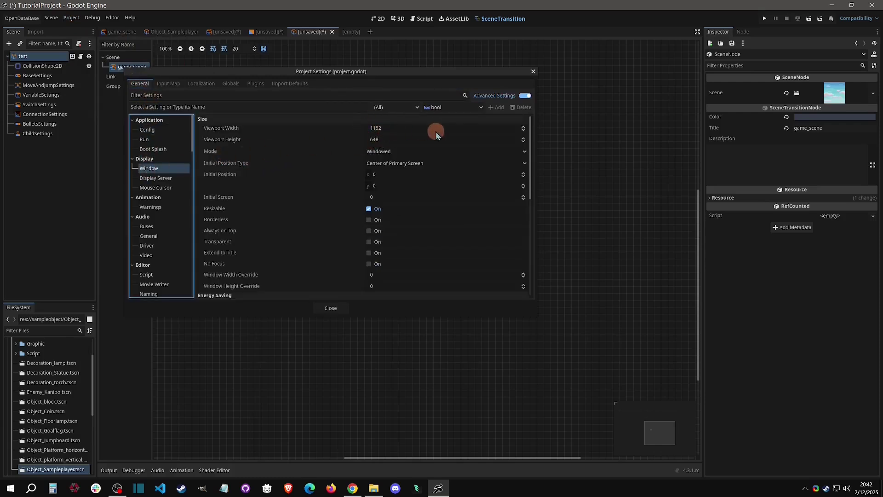
{"action": "mouse_move", "coordinate": [529, 123]}
{"action": "left_mouse_down"}
{"action": "mouse_move", "coordinate": [522, 248]}
{"action": "mouse_move", "coordinate": [529, 130]}
{"action": "mouse_move", "coordinate": [533, 136]}
{"action": "left_mouse_up"}
{"action": "left_click_drag", "start_coordinate": [532, 122], "coordinate": [472, 212]}
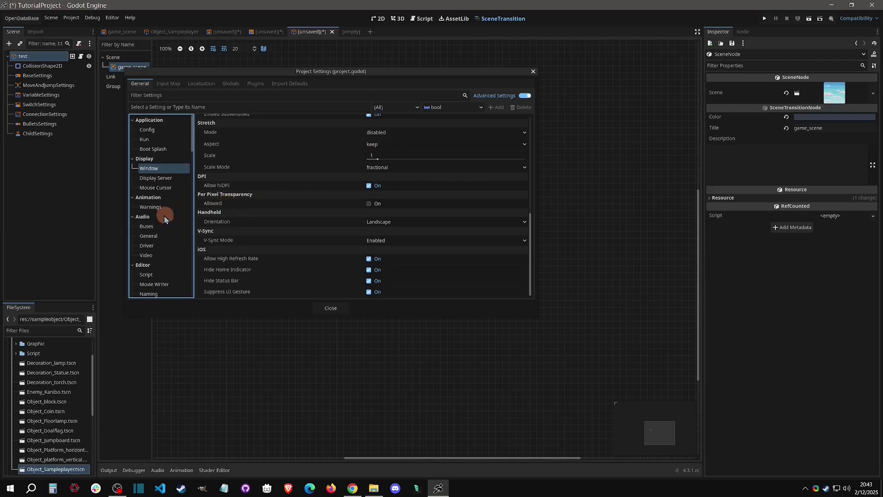
{"action": "scroll", "coordinate": [165, 216], "scroll_direction": "down", "scroll_amount": 5}
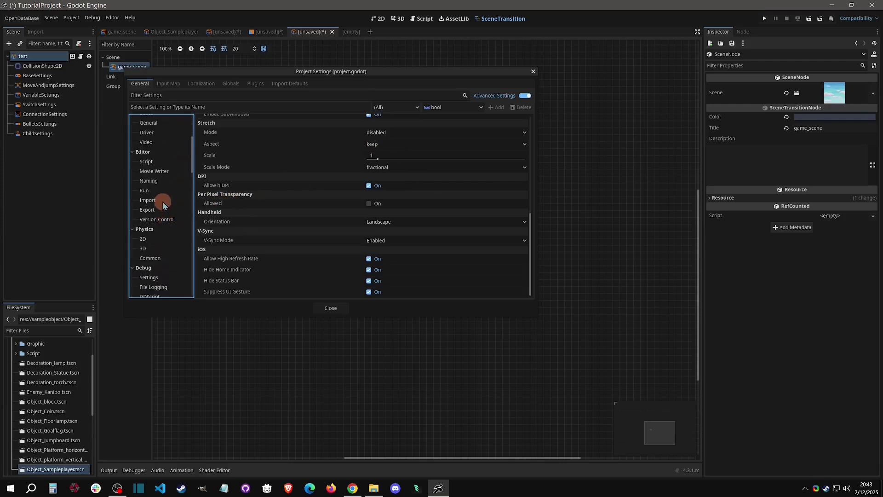
{"action": "scroll", "coordinate": [163, 205], "scroll_direction": "down", "scroll_amount": 10}
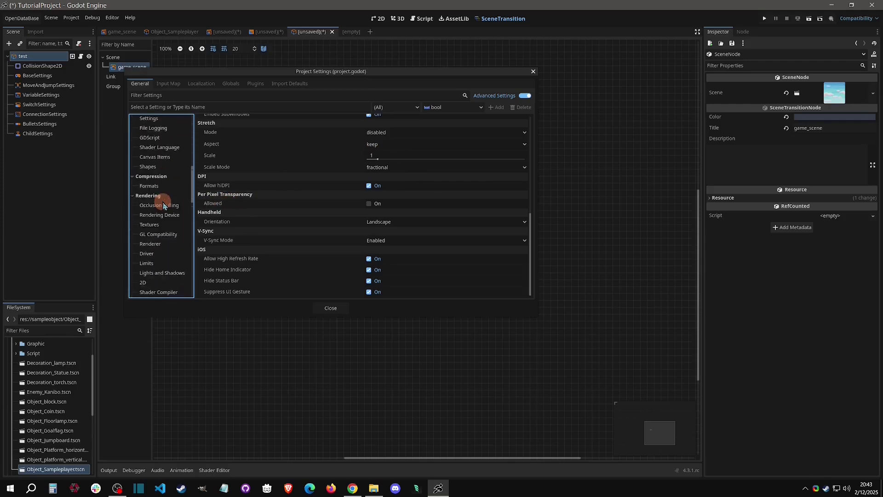
{"action": "left_click", "coordinate": [149, 157]}
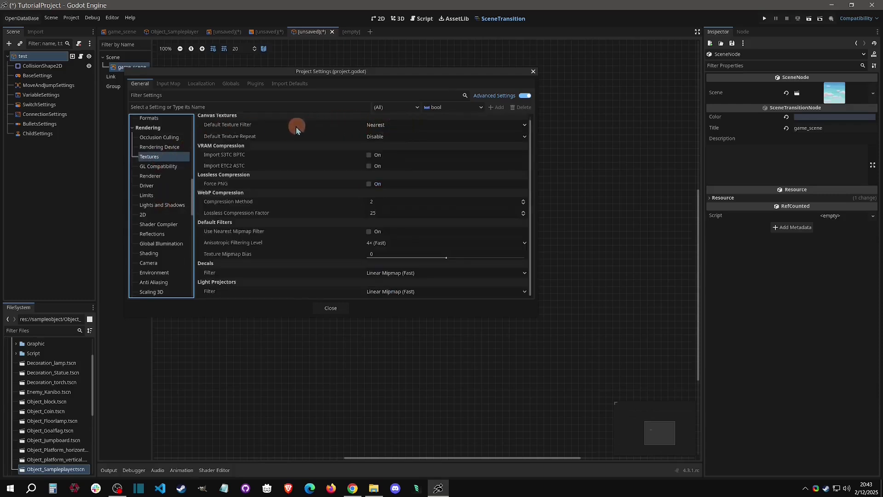
{"action": "left_click", "coordinate": [390, 125]}
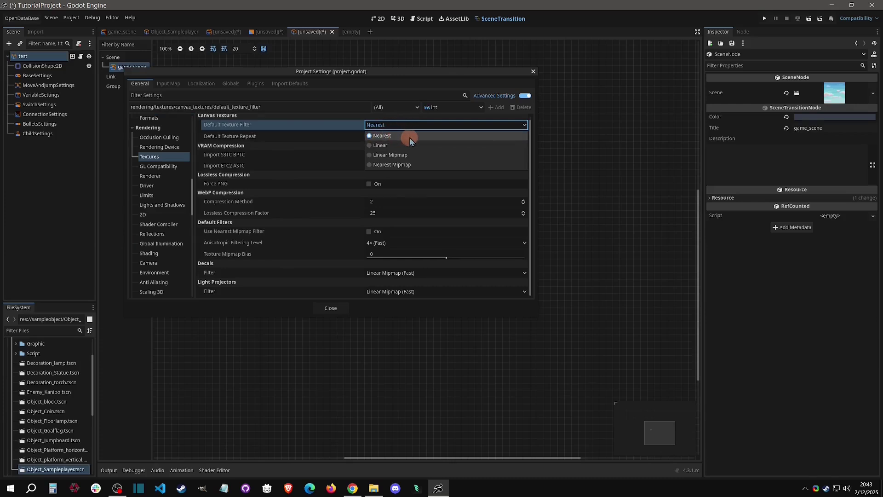
{"action": "left_click", "coordinate": [410, 138]}
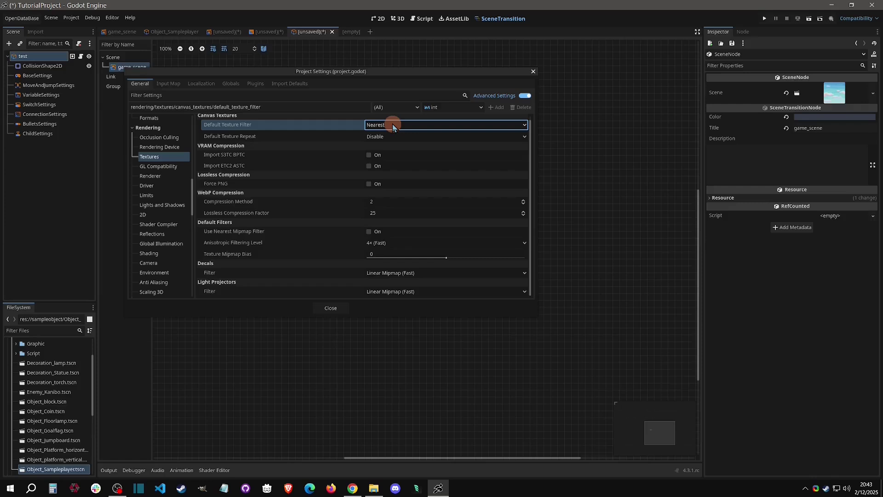
{"action": "left_click", "coordinate": [393, 124]}
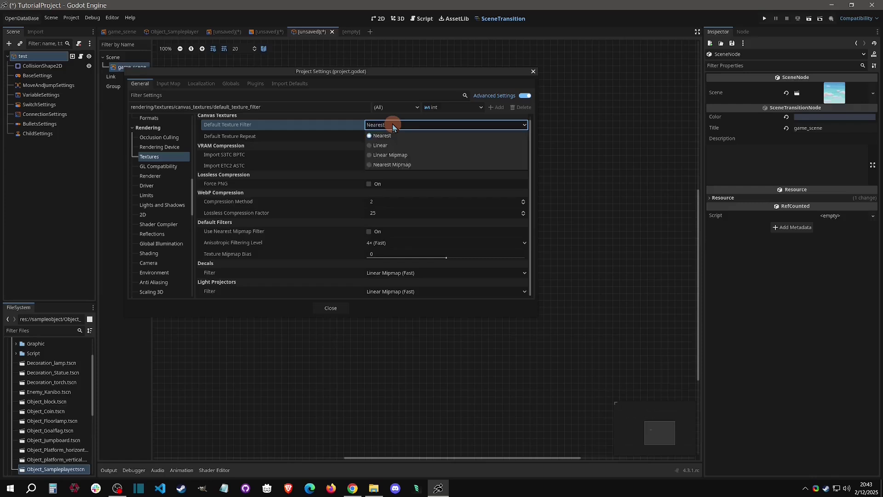
{"action": "left_click", "coordinate": [412, 137]}
{"action": "left_click", "coordinate": [331, 308]}
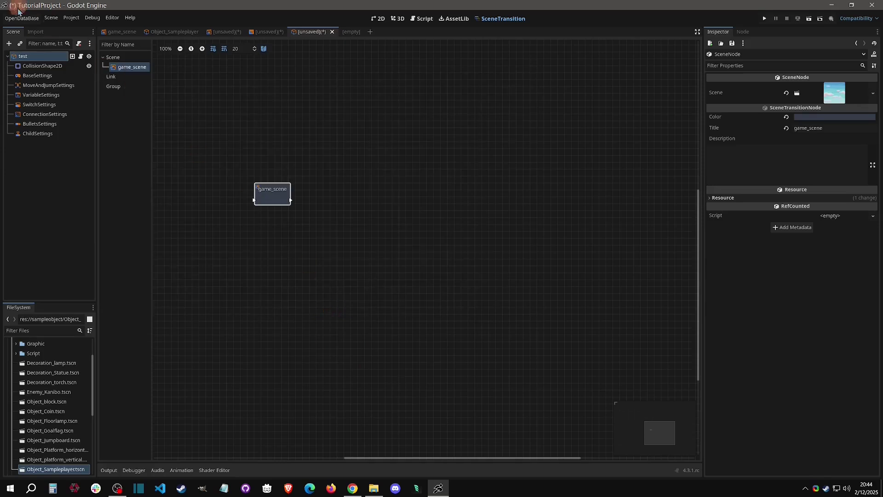
In Data Management, add record1 and record2 to database_001 and edit its names, column headers and values
{"action": "left_click", "coordinate": [31, 21]}
{"action": "left_click", "coordinate": [327, 185]}
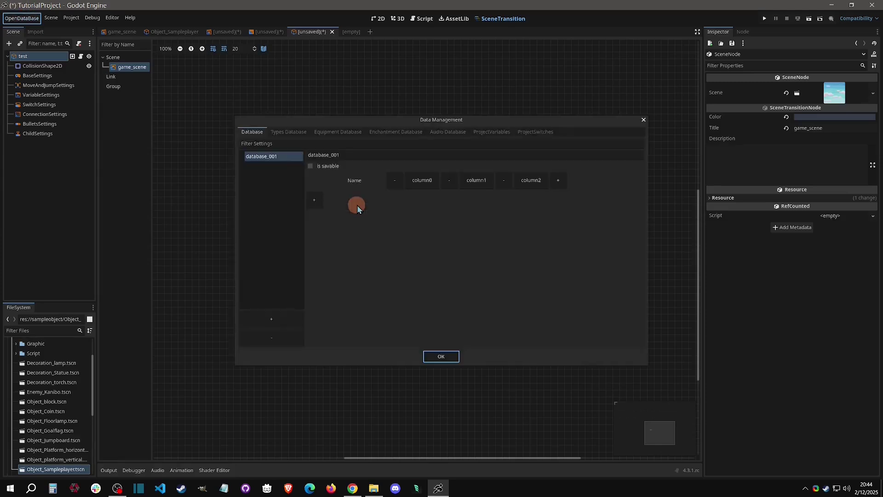
{"action": "left_click", "coordinate": [314, 199]}
{"action": "left_click", "coordinate": [314, 216]}
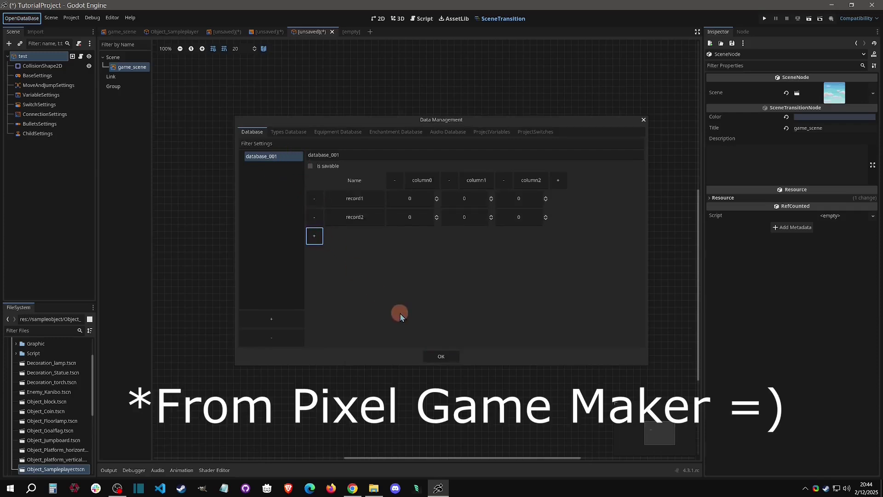
{"action": "left_click", "coordinate": [363, 199]}
{"action": "left_click", "coordinate": [432, 180]}
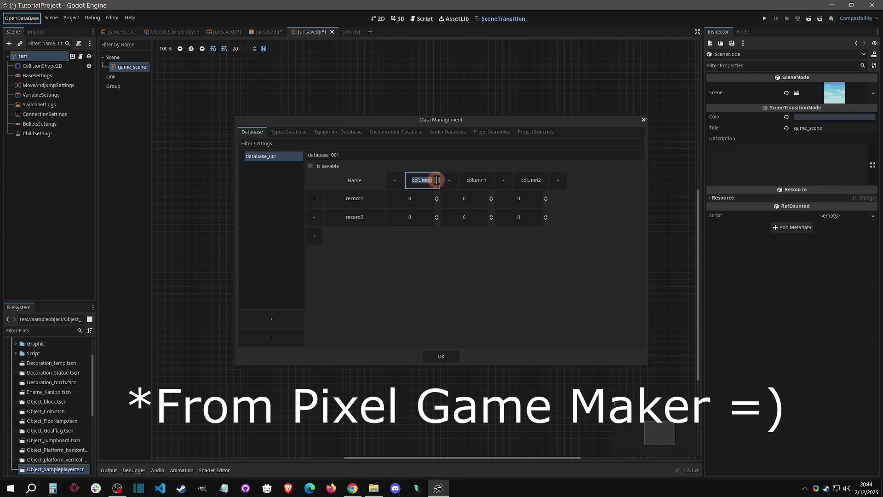
{"action": "left_click", "coordinate": [476, 180]}
{"action": "left_click", "coordinate": [521, 181]}
{"action": "left_click", "coordinate": [531, 200]}
{"action": "left_click", "coordinate": [532, 224]}
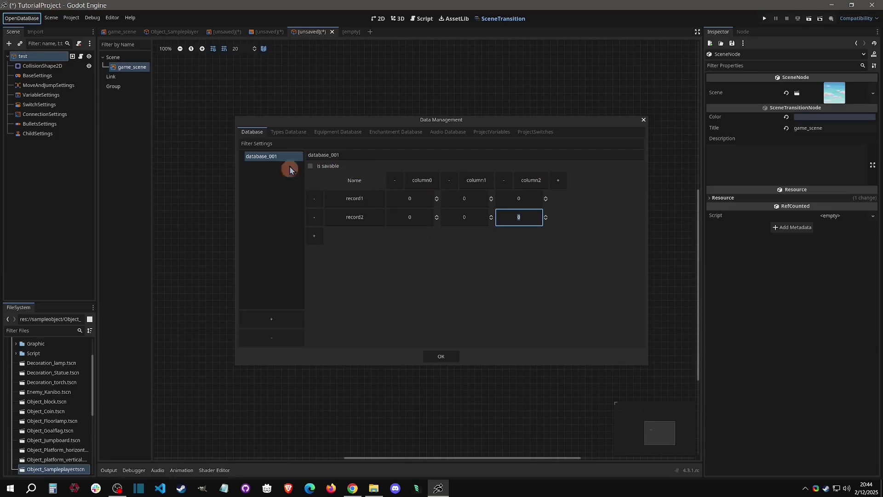
View the Types Database's equipment_type list, then add database_001 with record1 and record2 to the Equipment Database
{"action": "left_click", "coordinate": [284, 132]}
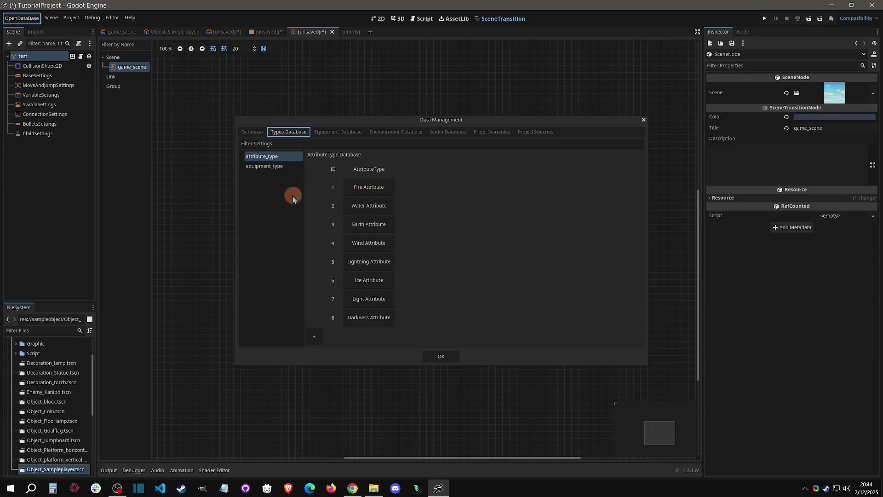
{"action": "left_click", "coordinate": [269, 167]}
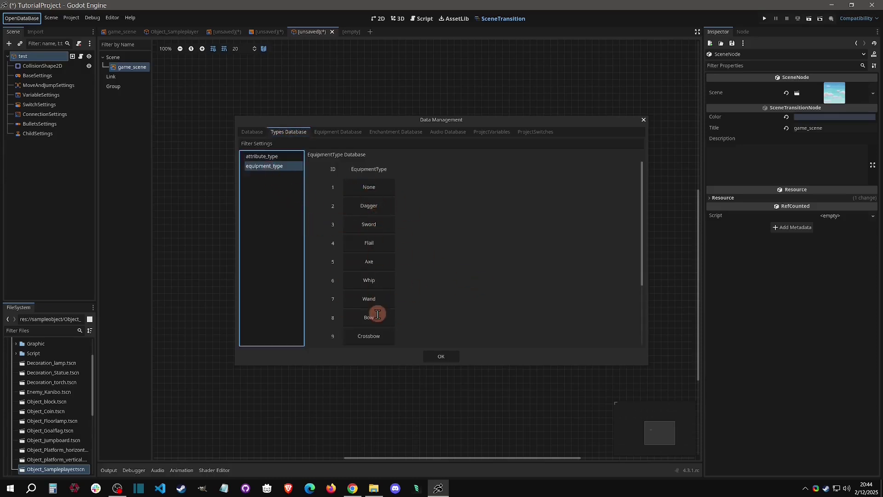
{"action": "left_click", "coordinate": [344, 134]}
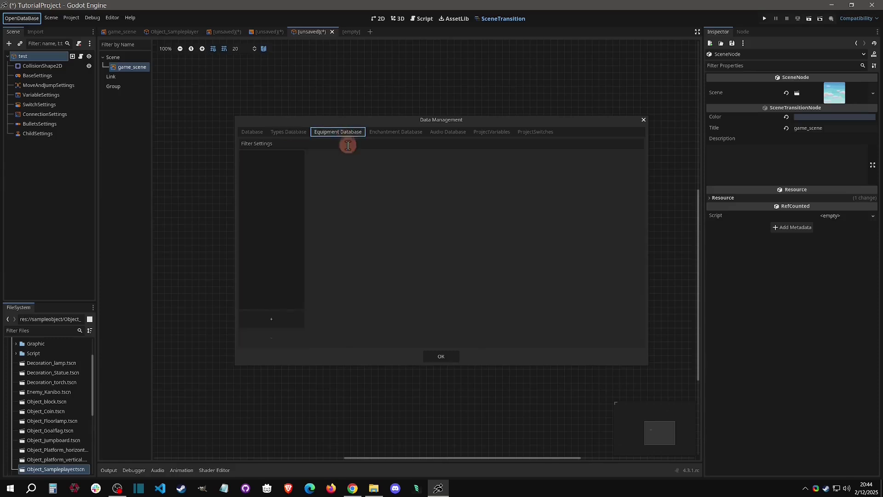
{"action": "left_click", "coordinate": [288, 321]}
{"action": "left_click", "coordinate": [314, 188]}
{"action": "left_click", "coordinate": [314, 207]}
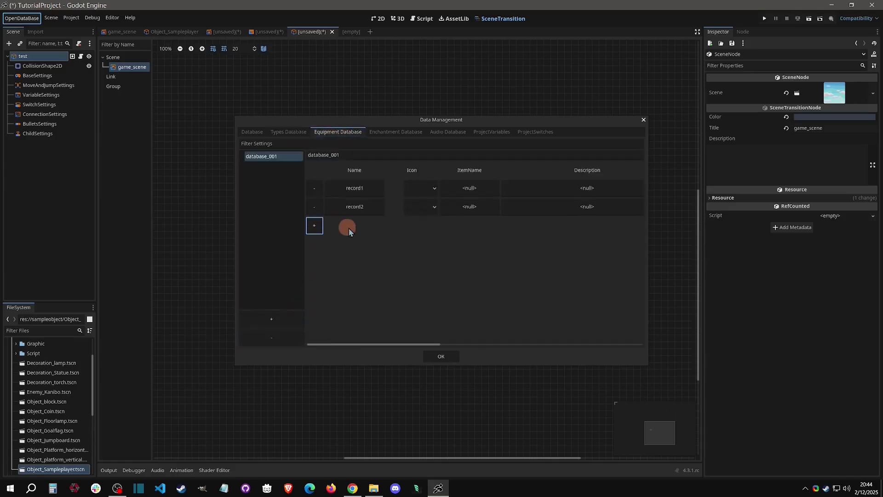
Start a new Enchantment Database and choose the Strength Value Database type
{"action": "left_click", "coordinate": [397, 133]}
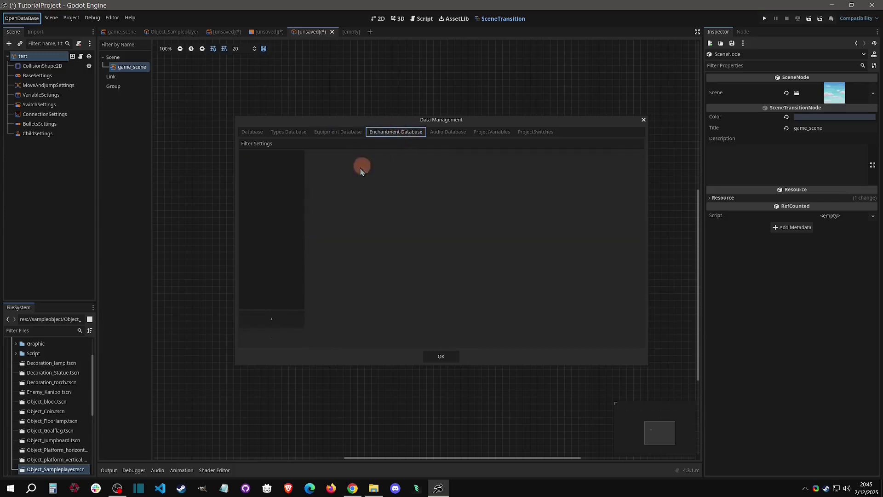
{"action": "left_click", "coordinate": [270, 319]}
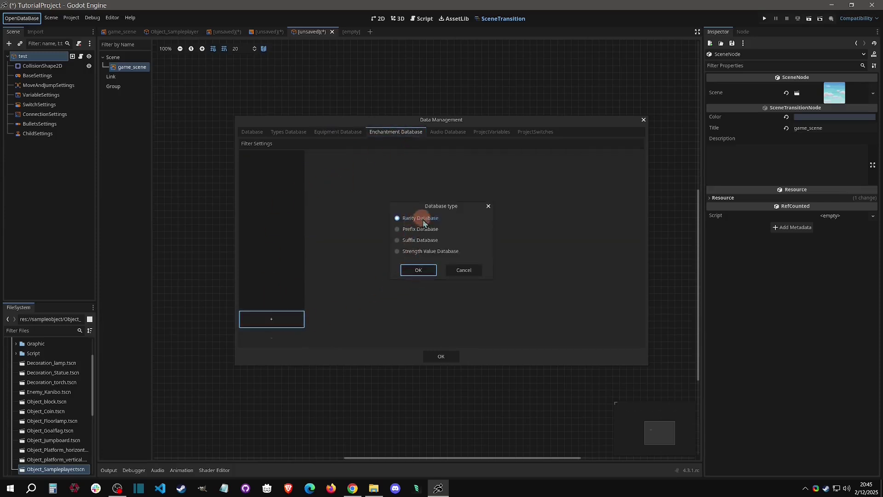
{"action": "left_click", "coordinate": [435, 230]}
{"action": "left_click", "coordinate": [433, 239]}
{"action": "left_click", "coordinate": [435, 251]}
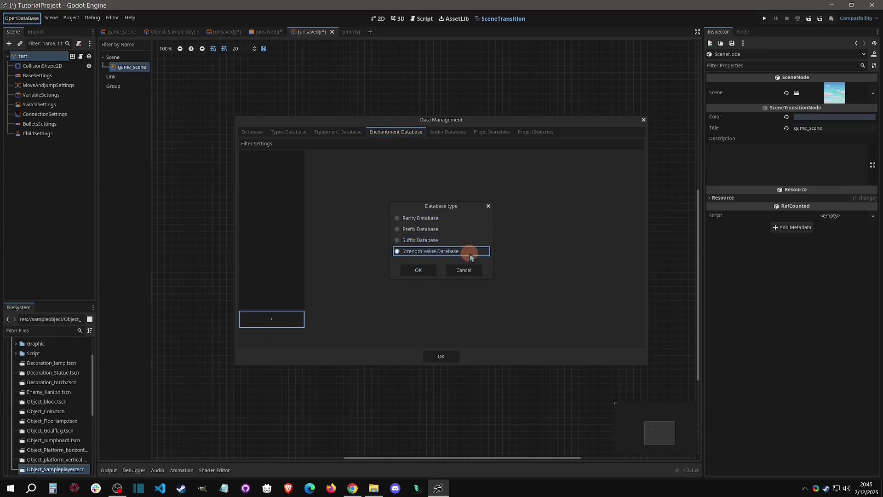